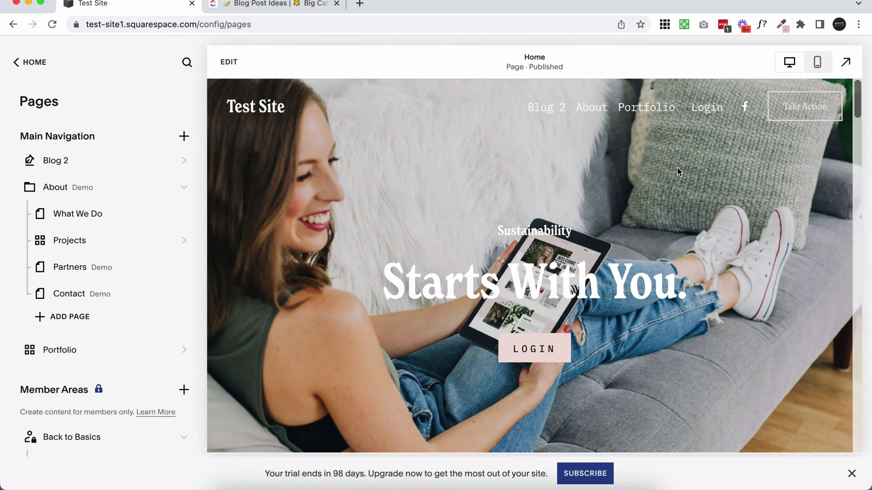
- Switch to the phone preview and scroll through the whole Home page mobile layout
left_click(818, 66)
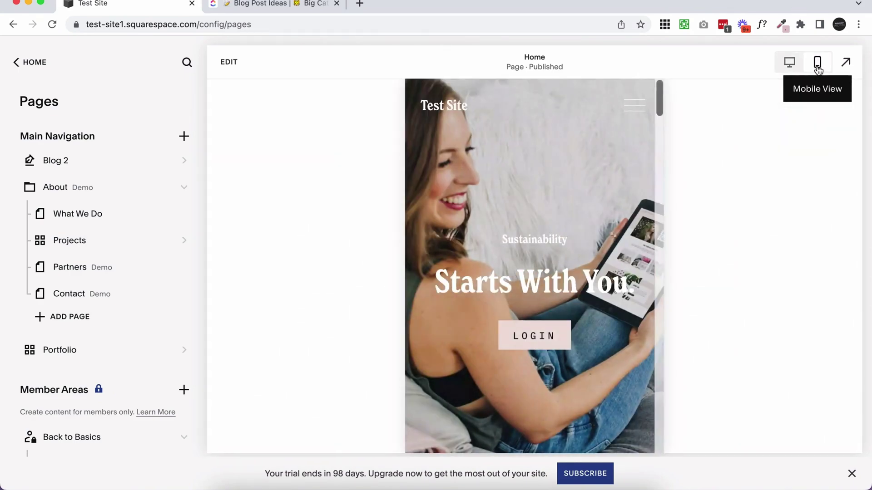
scroll(606, 227, "down", 3)
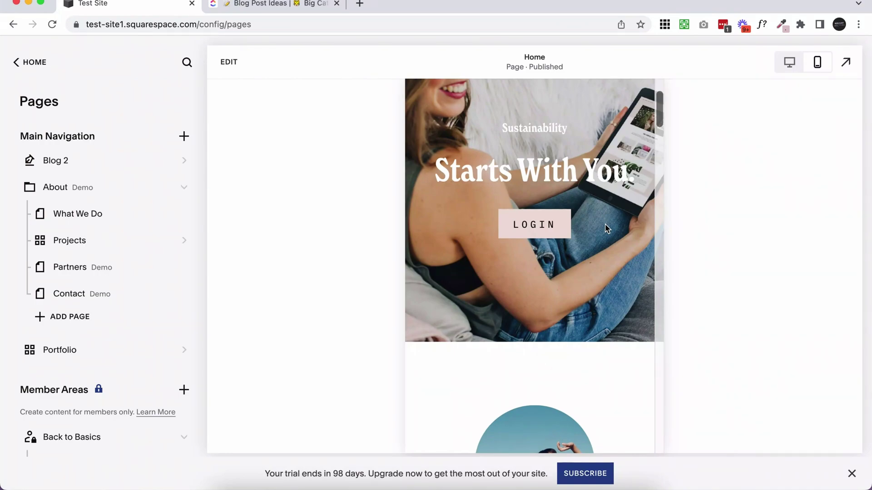
scroll(607, 227, "down", 1)
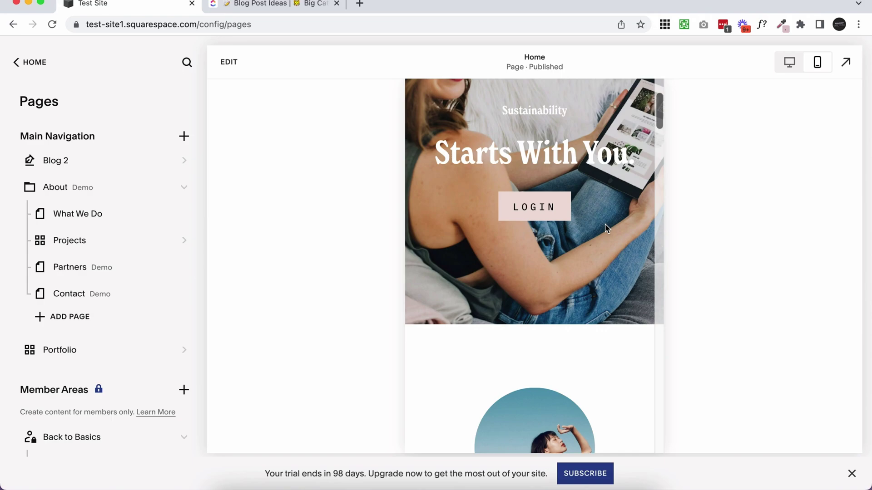
scroll(605, 224, "down", 1)
scroll(605, 224, "up", 4)
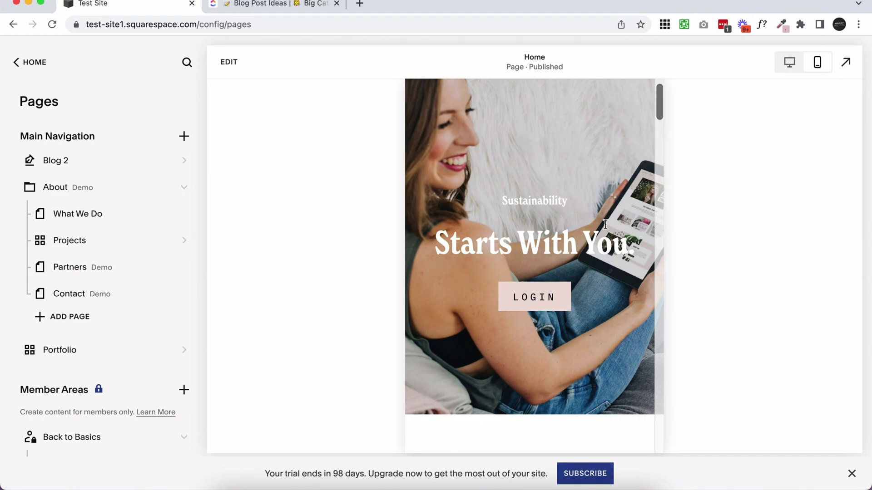
scroll(625, 259, "down", 10)
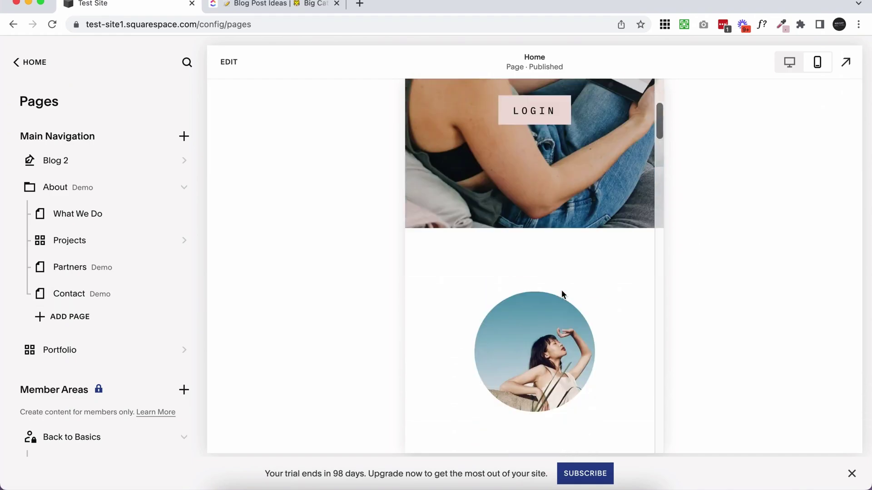
scroll(561, 291, "down", 15)
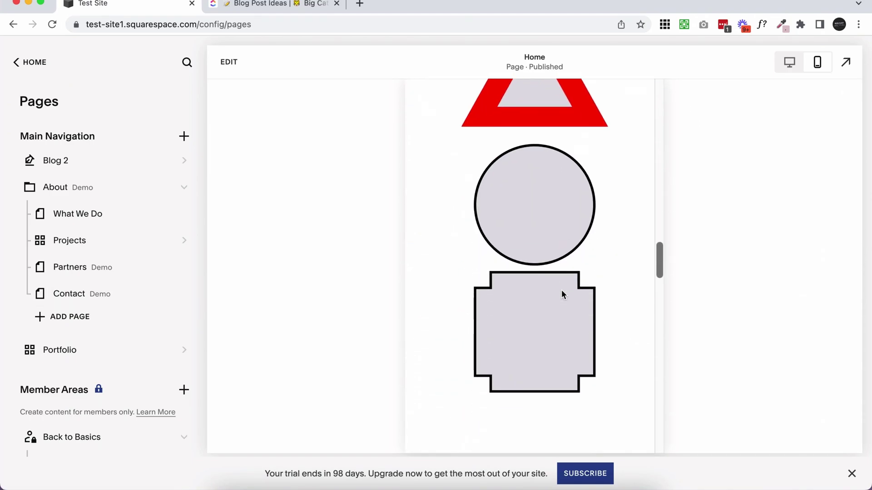
scroll(561, 290, "up", 5)
scroll(561, 289, "up", 15)
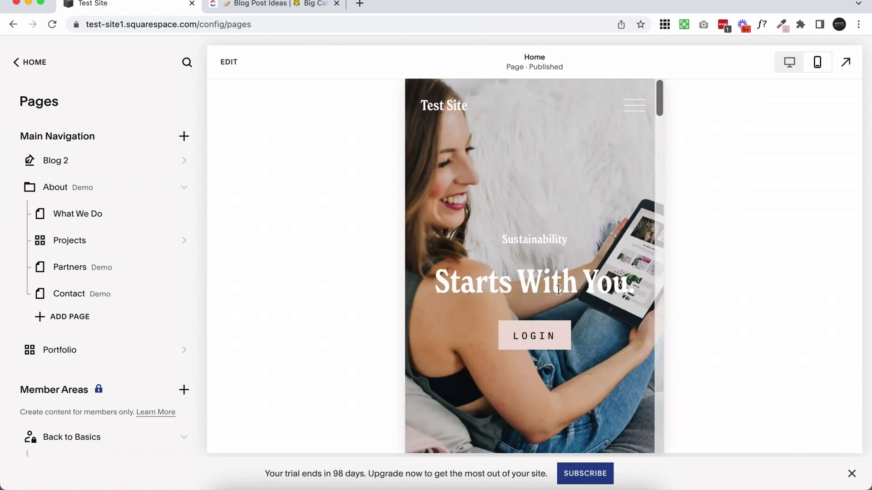
scroll(559, 290, "down", 4)
- Open the Home page for editing and select the 'Starts With You.' hero text block
left_click(557, 289)
left_click(530, 200)
scroll(529, 199, "up", 3)
scroll(529, 199, "down", 7)
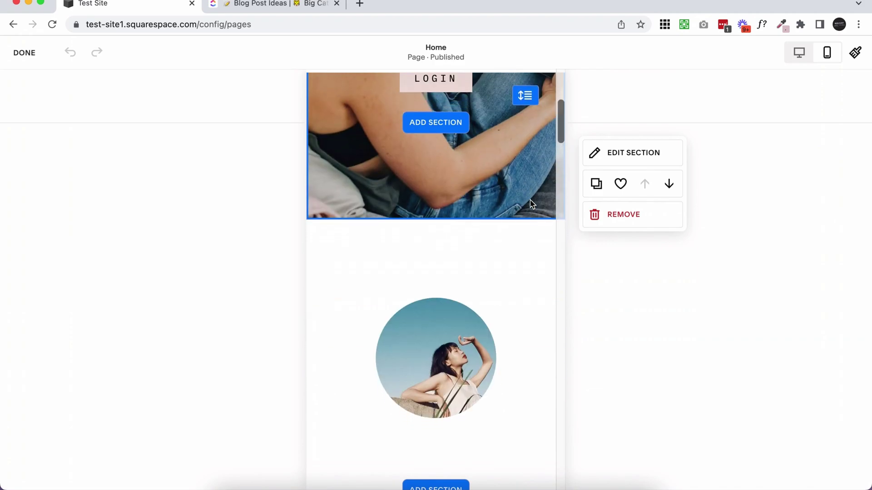
scroll(530, 200, "down", 2)
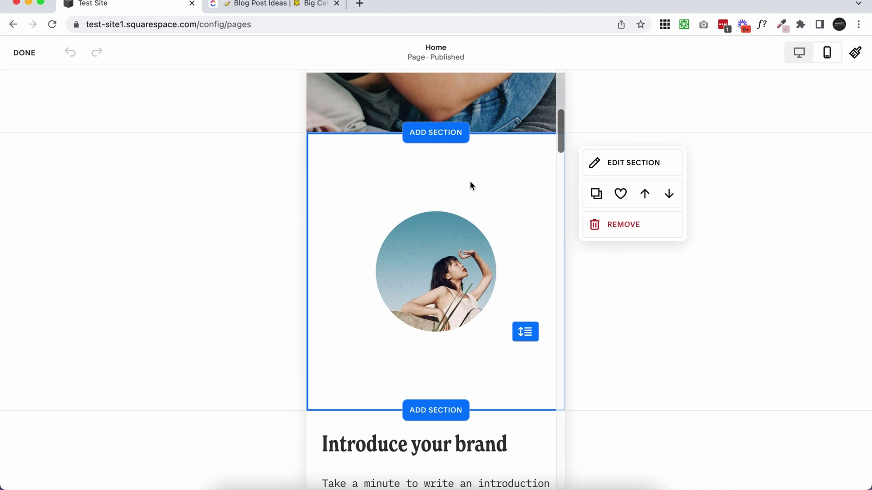
- Select the round photo block and drag it lower on the section grid
left_click(492, 327)
scroll(492, 330, "down", 3)
scroll(492, 331, "down", 3)
scroll(492, 330, "up", 8)
scroll(493, 330, "down", 2)
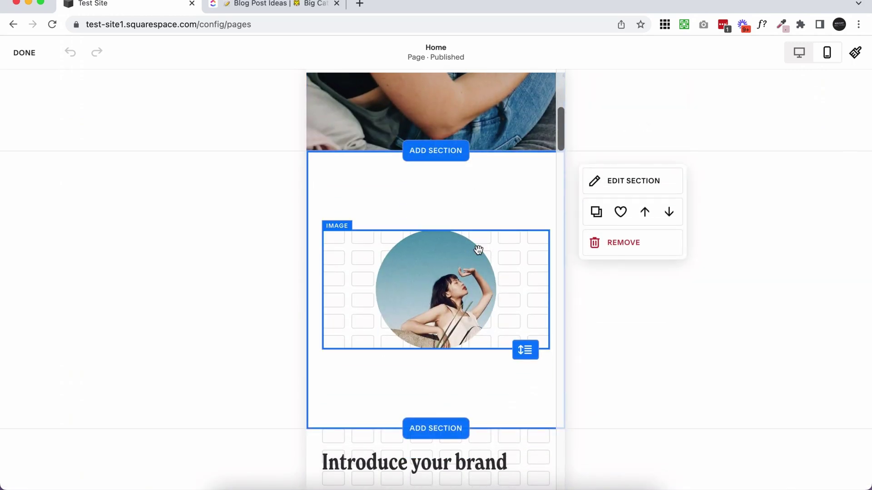
scroll(477, 250, "down", 7)
scroll(434, 283, "up", 5)
scroll(440, 239, "up", 1)
left_click_drag(440, 240, 438, 313)
- Drag the lake image beneath the 'What do you do?' text block
scroll(438, 314, "down", 10)
scroll(438, 311, "down", 10)
scroll(438, 311, "up", 5)
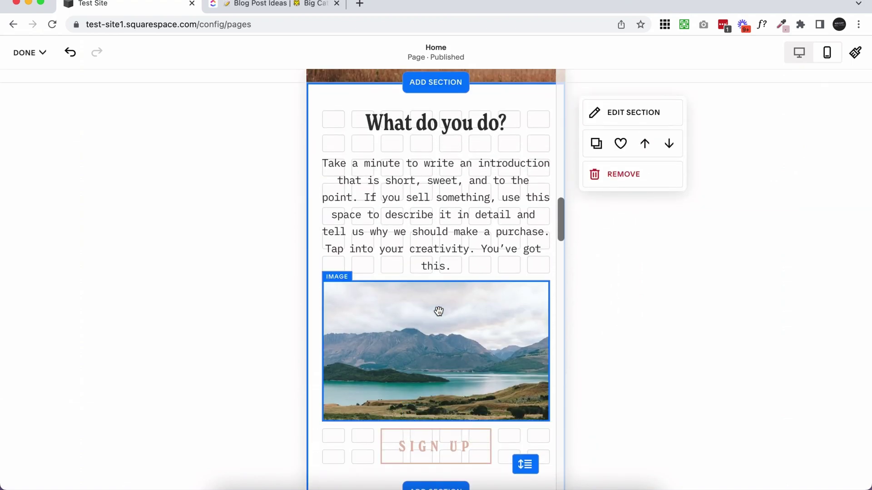
left_click(438, 310)
mouse_move(438, 310)
left_mouse_down()
mouse_move(427, 312)
mouse_move(439, 312)
mouse_move(439, 273)
mouse_move(497, 341)
mouse_move(454, 300)
mouse_move(388, 146)
mouse_move(415, 272)
mouse_move(511, 98)
mouse_move(399, 318)
mouse_move(440, 314)
left_mouse_up()
- Move the 'What do you do?' section up one position
scroll(441, 312, "up", 4)
scroll(442, 312, "up", 2)
scroll(440, 308, "down", 8)
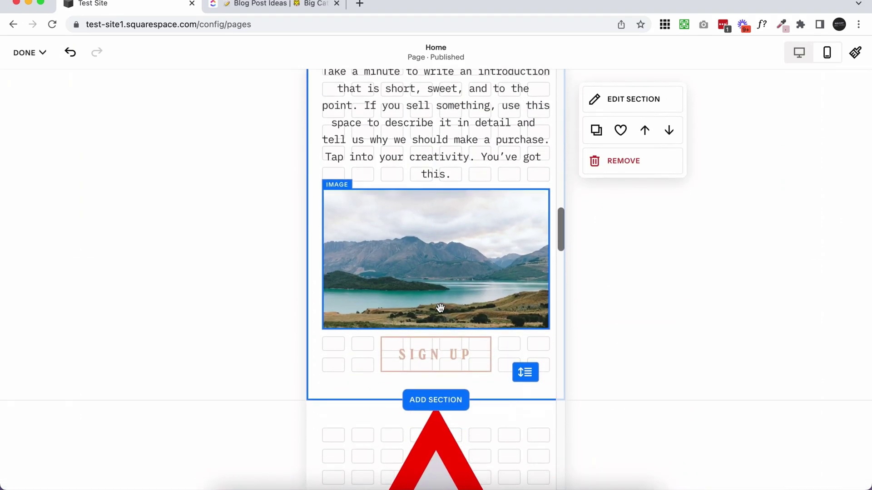
scroll(440, 308, "up", 1)
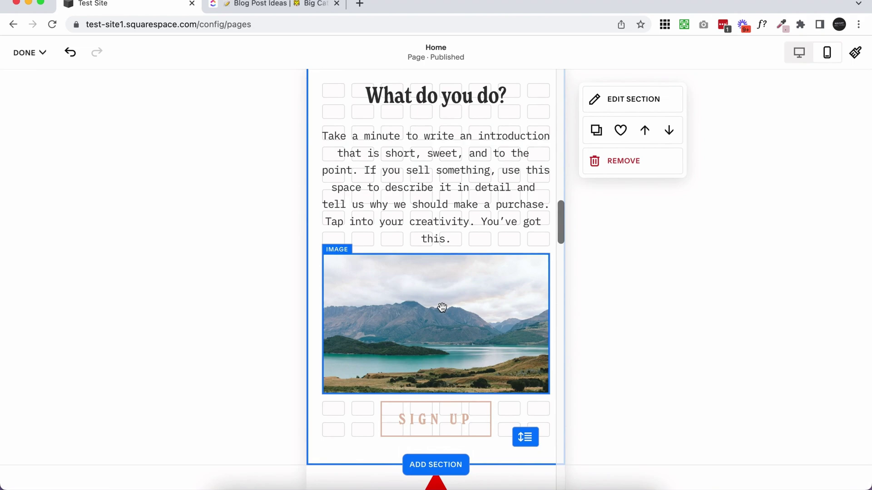
scroll(441, 307, "up", 1)
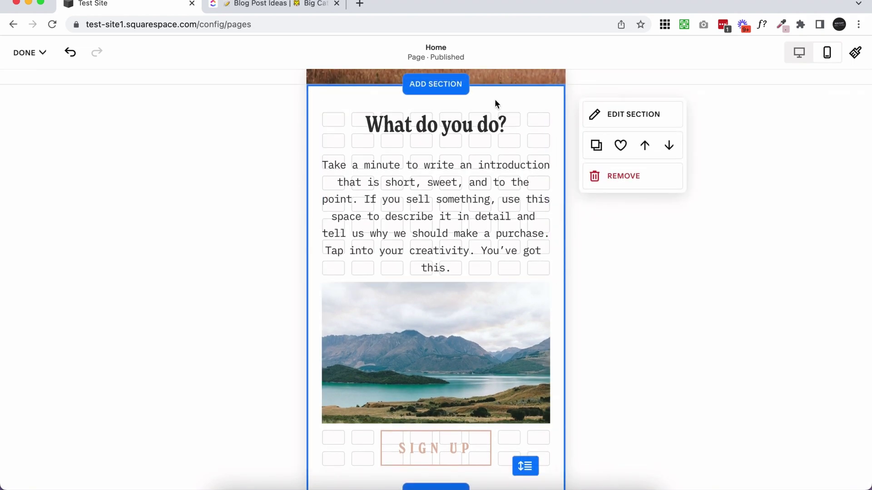
left_click(644, 153)
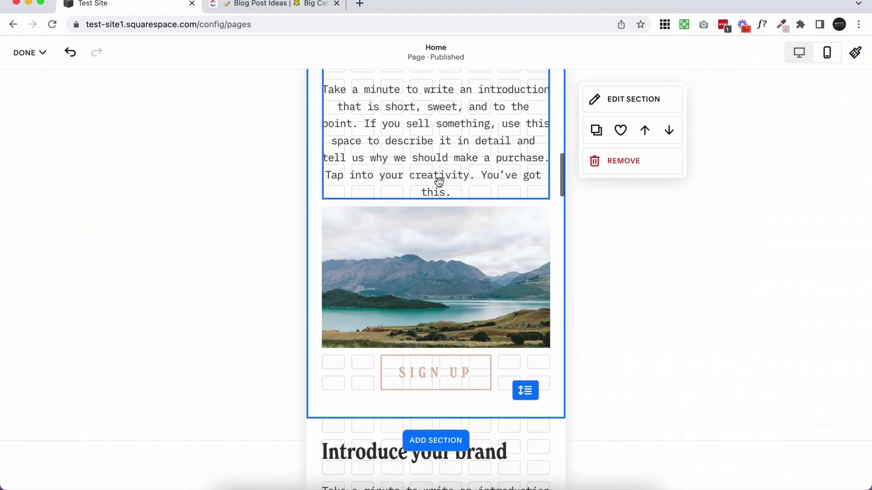
- Move the 'What do you do?' text block below the lake image
scroll(438, 182, "down", 5)
scroll(495, 254, "up", 7)
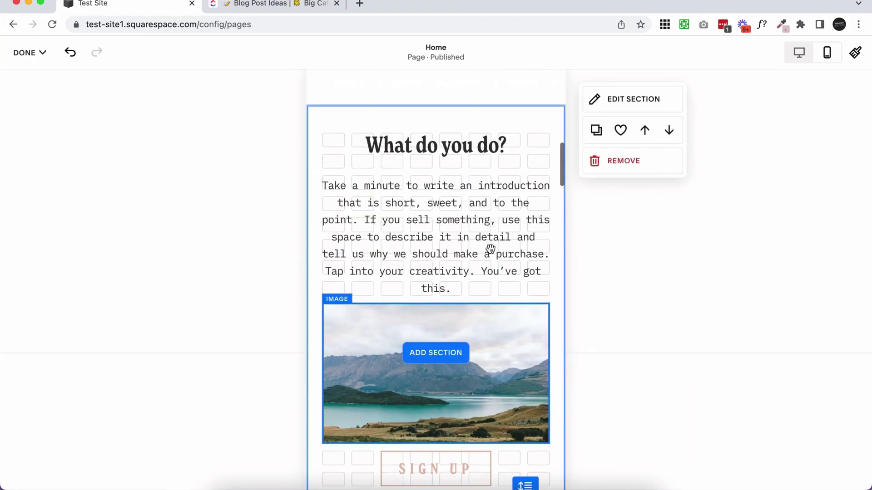
scroll(490, 249, "up", 5)
scroll(490, 248, "down", 6)
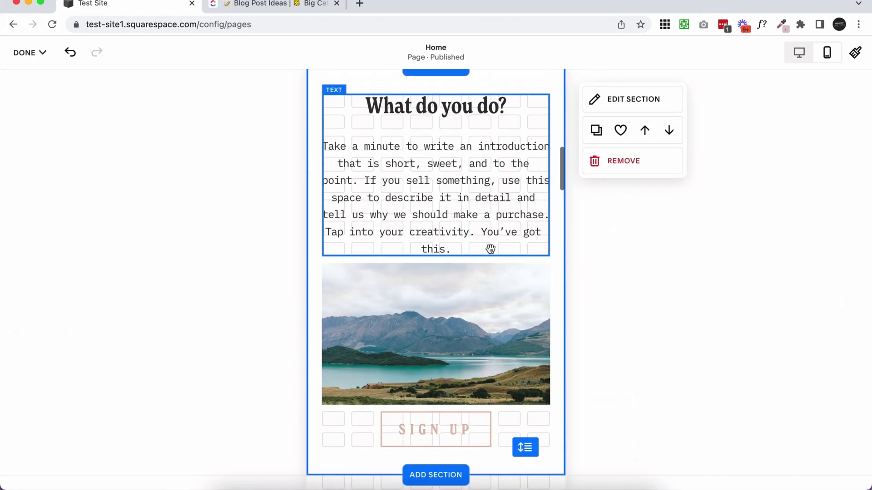
scroll(491, 247, "up", 2)
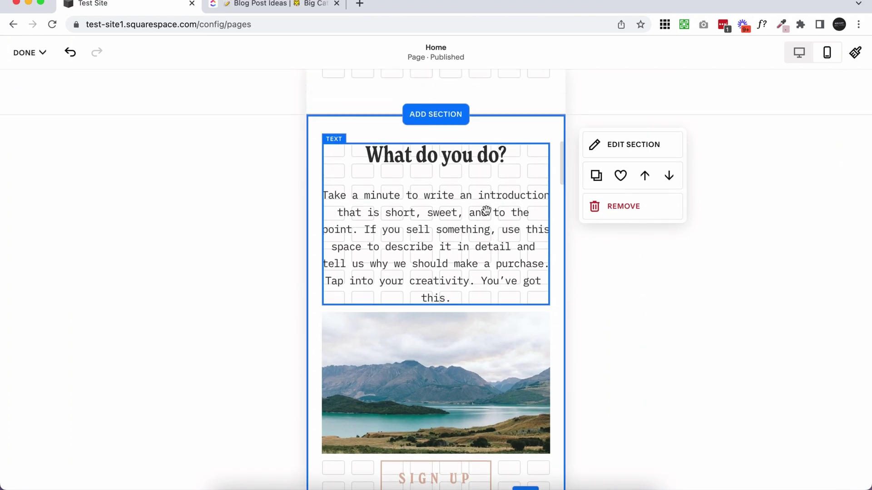
left_click(487, 210)
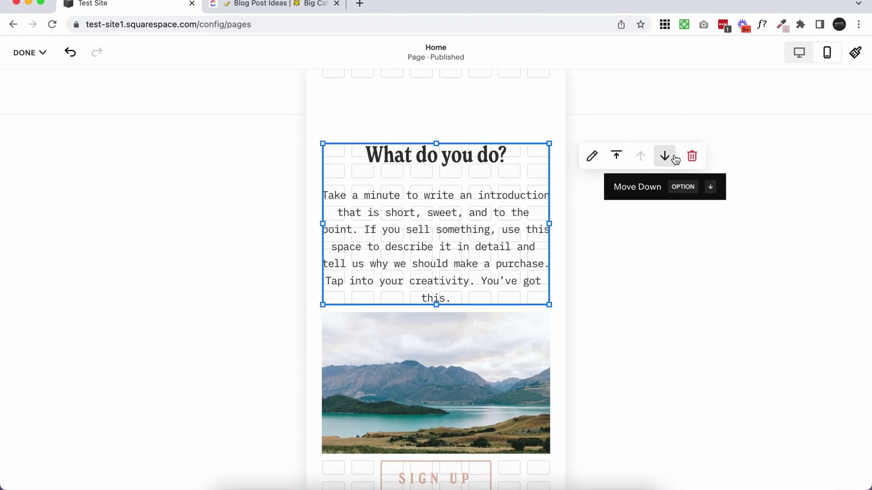
scroll(423, 299, "down", 2)
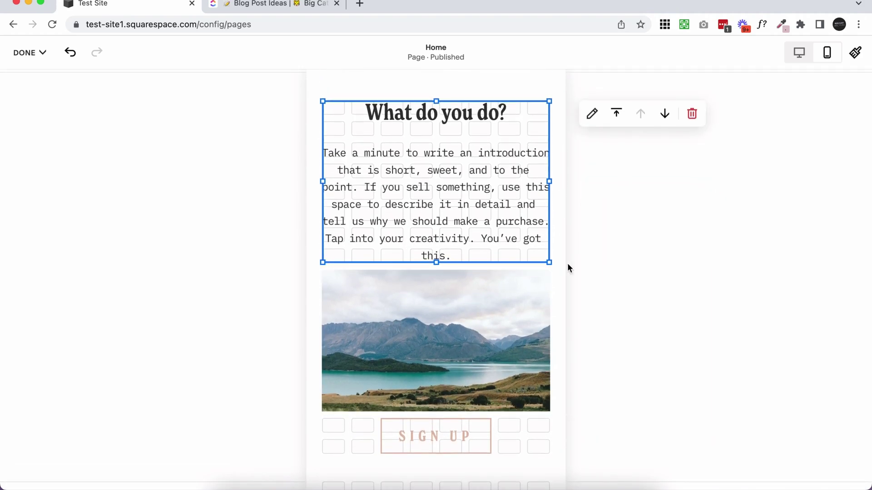
left_click(666, 114)
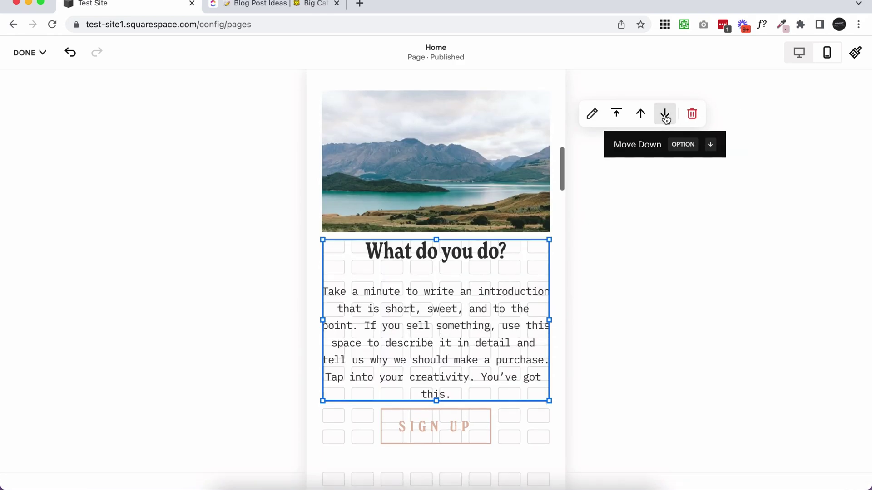
- Reposition the text block around SIGN UP, undoing a move, until it sits above the button
scroll(417, 289, "up", 5)
scroll(417, 290, "up", 2)
left_click(465, 227)
scroll(467, 414, "down", 2)
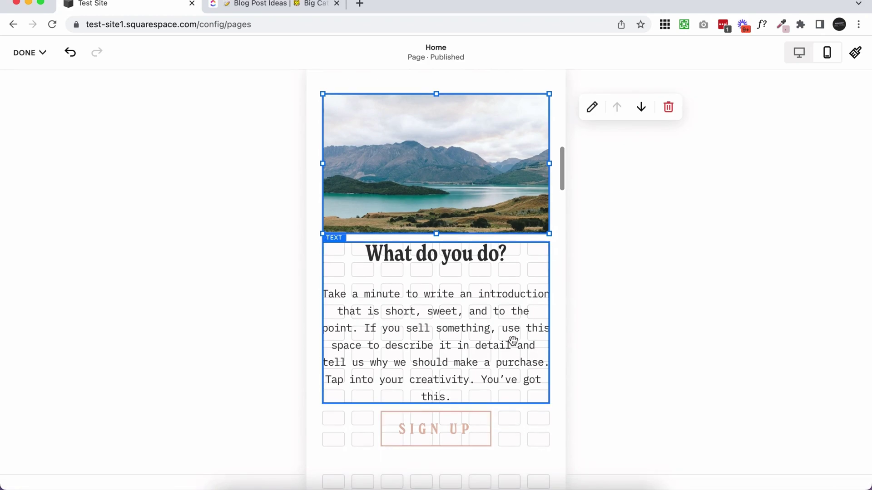
left_click(541, 393)
left_click(664, 255)
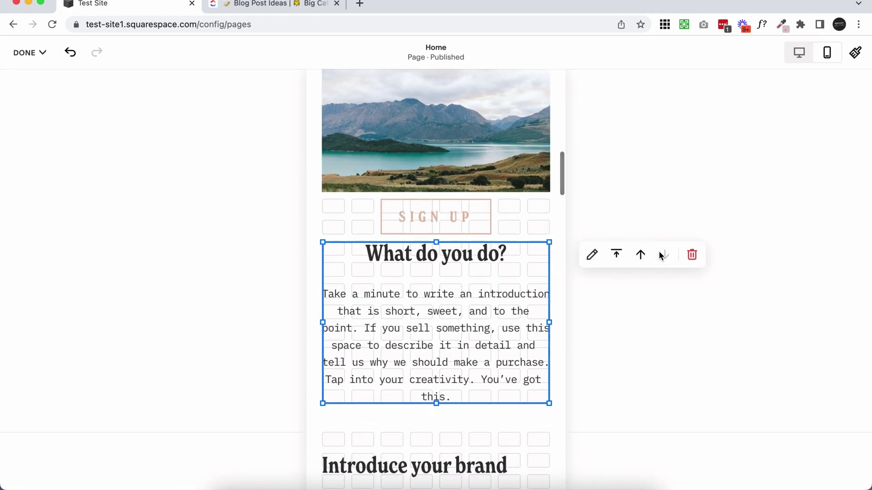
scroll(438, 350, "down", 1)
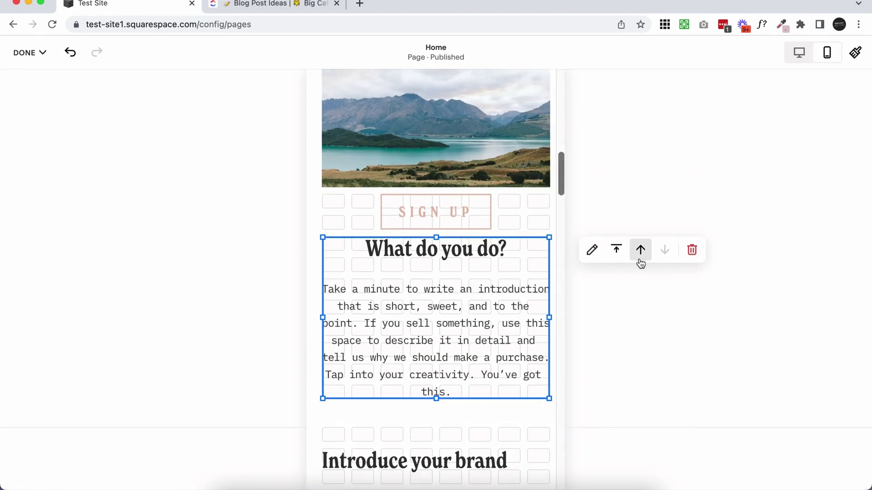
left_click(641, 259)
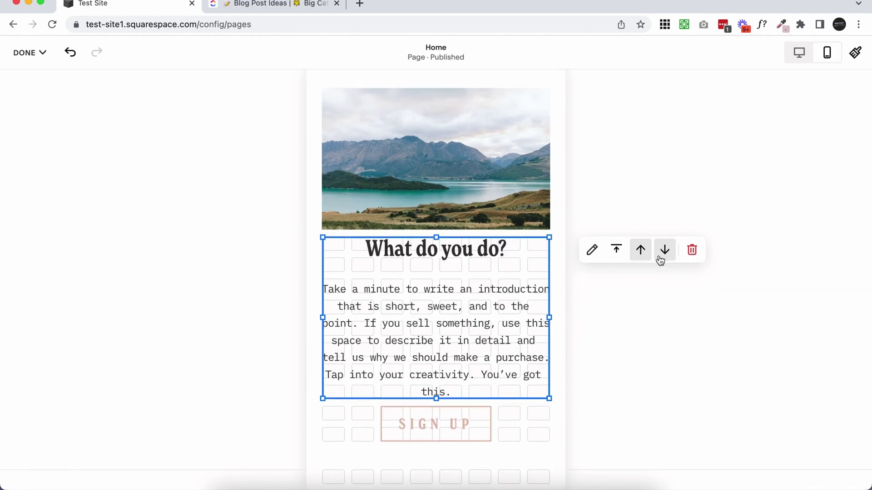
left_click(662, 253)
key("super+z")
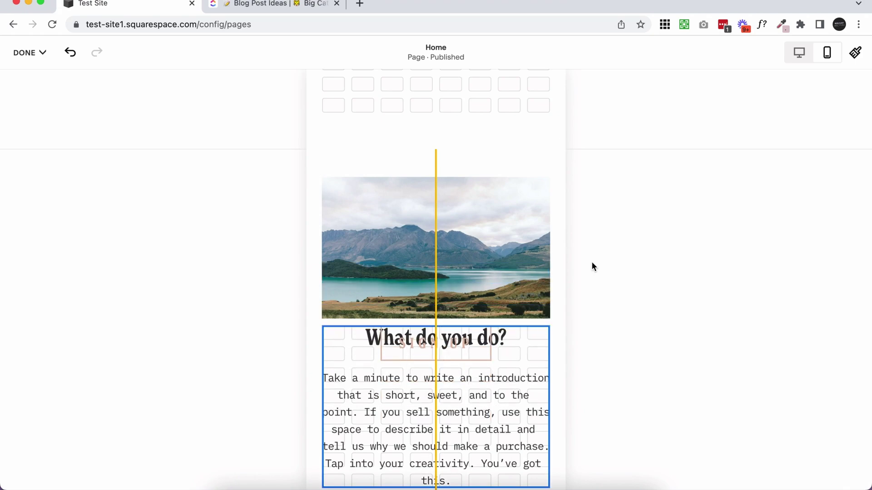
left_click(640, 233)
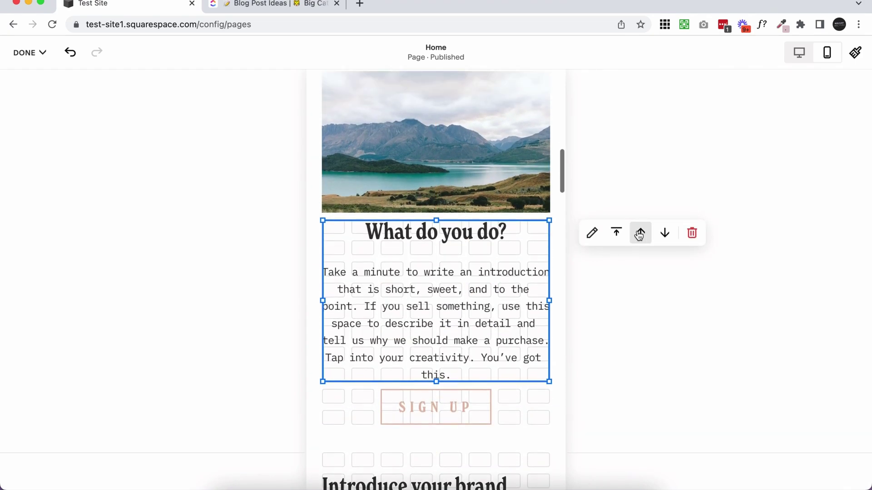
- Try moving the SIGN UP button above the heading, then return it below the text
left_click(490, 405)
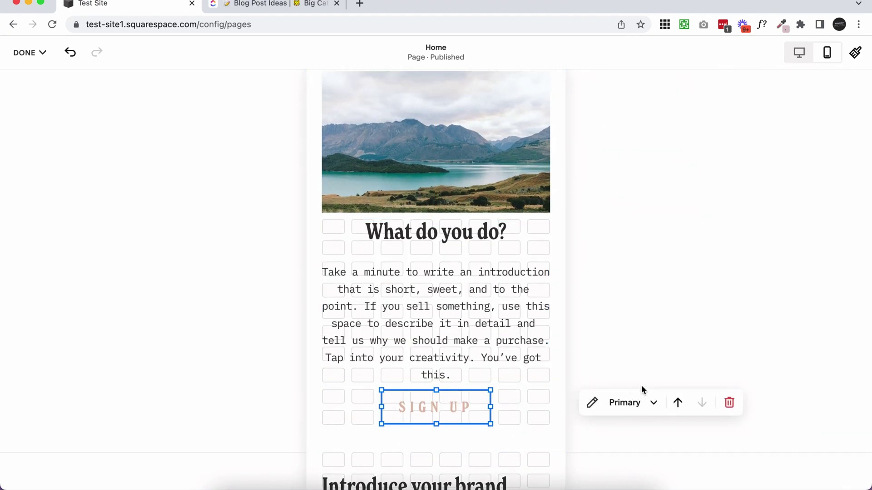
left_click(677, 402)
left_click(703, 403)
left_click(505, 353)
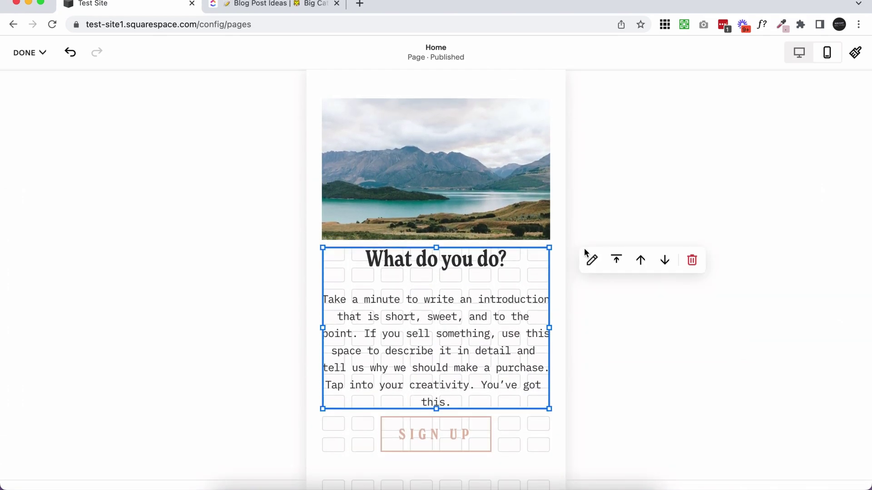
- Scroll the mobile preview to check the 'What do you do?', 'Introduce your brand' and 'Make It' sections
scroll(513, 257, "up", 10)
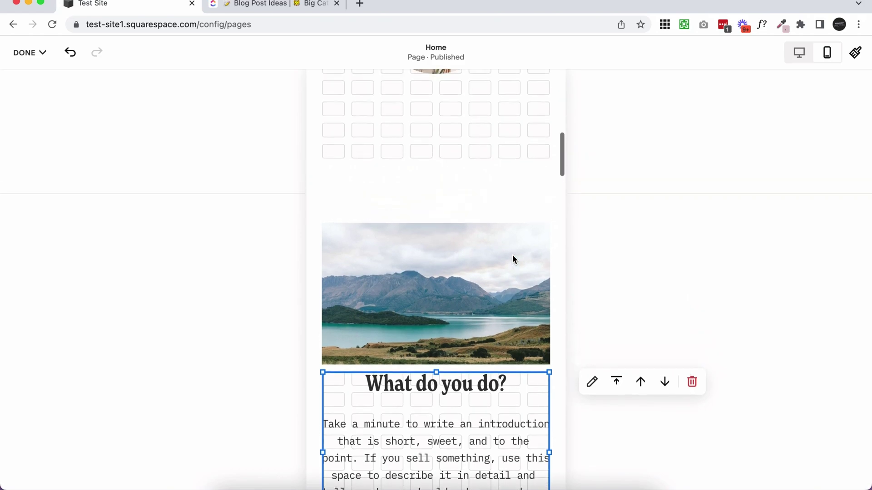
scroll(513, 259, "up", 2)
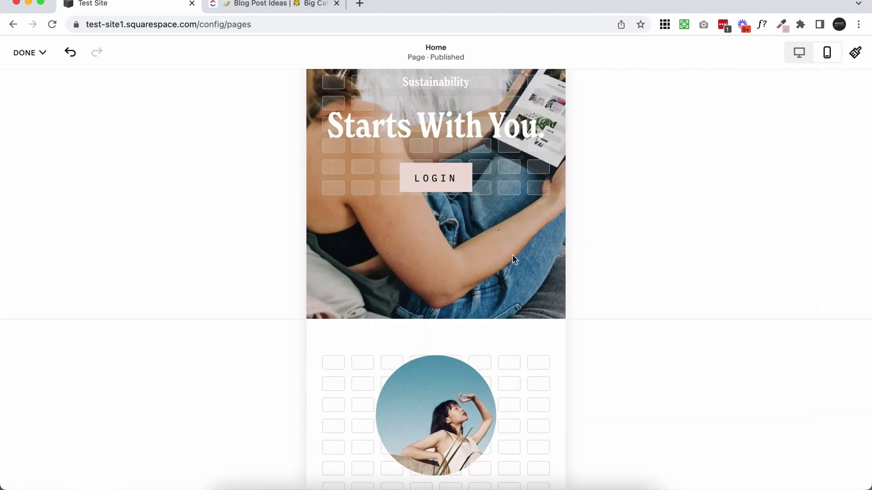
scroll(513, 256, "down", 3)
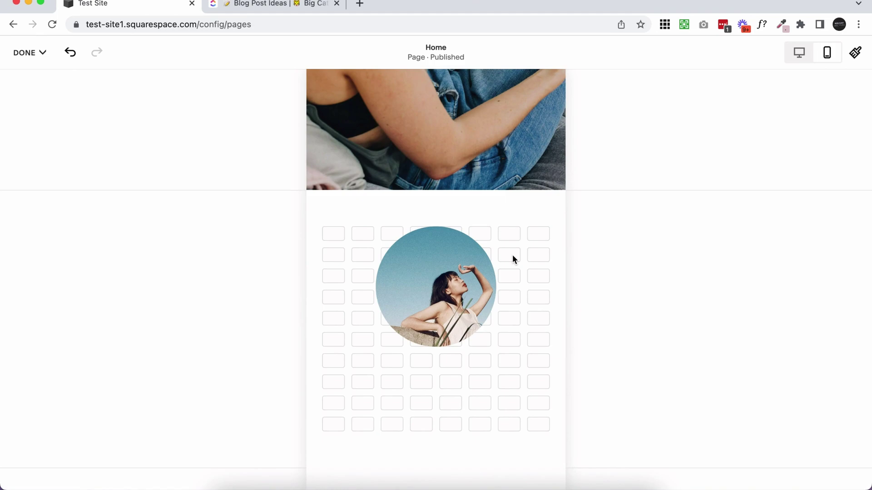
scroll(513, 256, "down", 2)
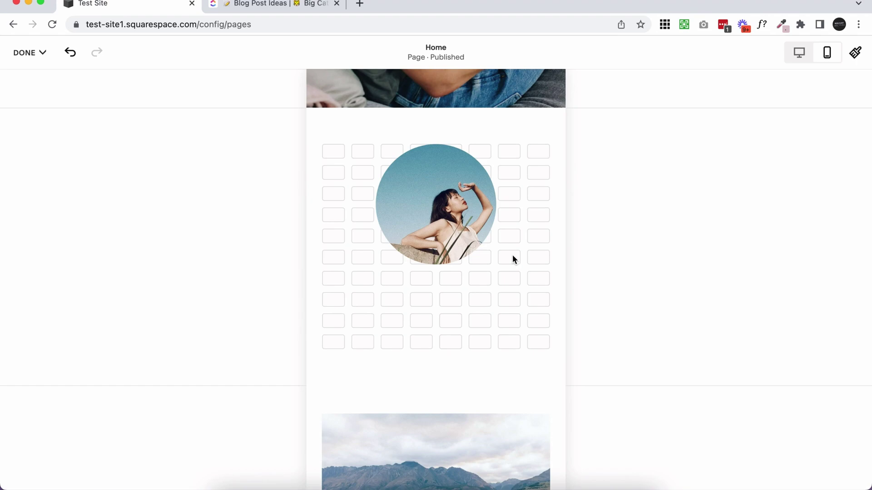
scroll(512, 255, "down", 8)
scroll(465, 225, "up", 12)
scroll(465, 224, "down", 3)
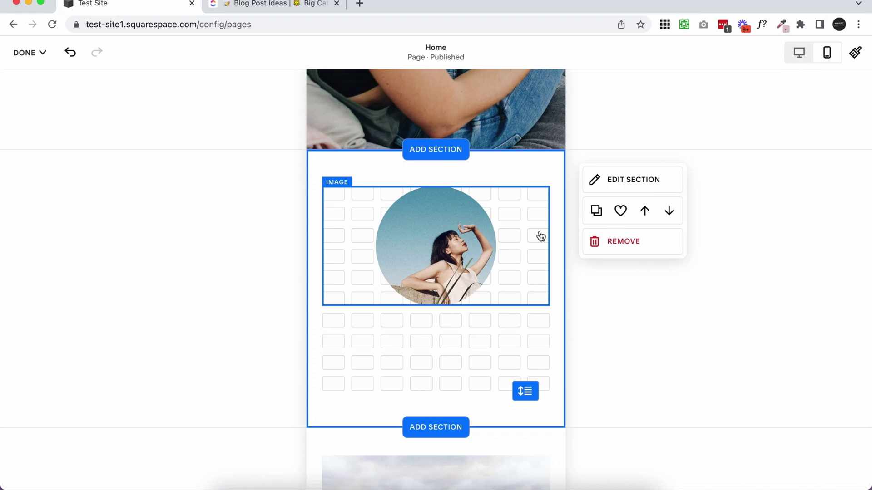
scroll(540, 236, "down", 10)
scroll(540, 234, "down", 8)
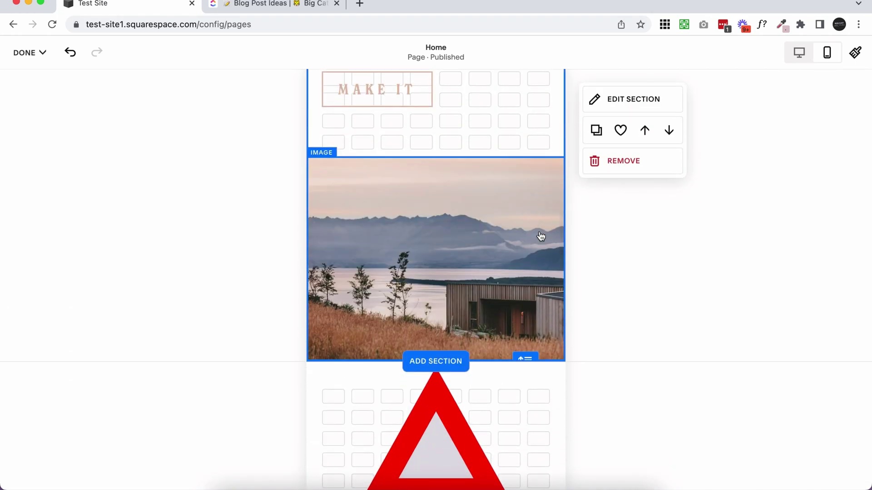
scroll(540, 236, "down", 2)
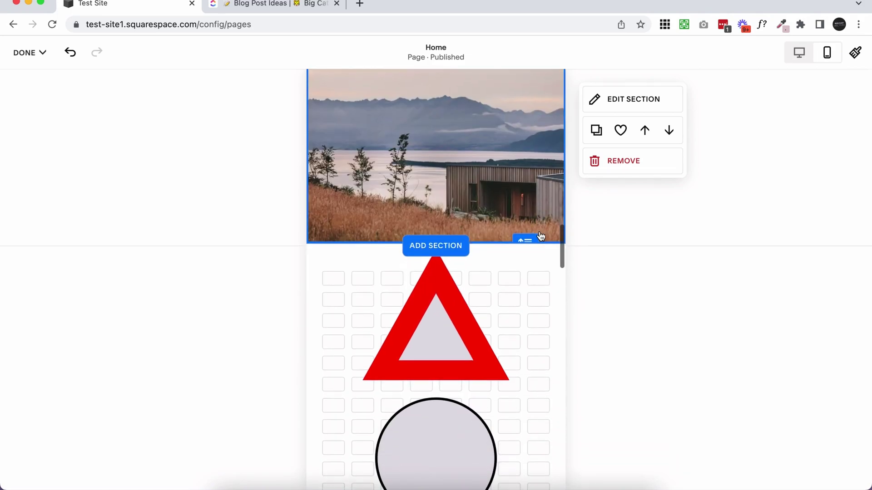
scroll(541, 237, "up", 8)
scroll(540, 236, "up", 5)
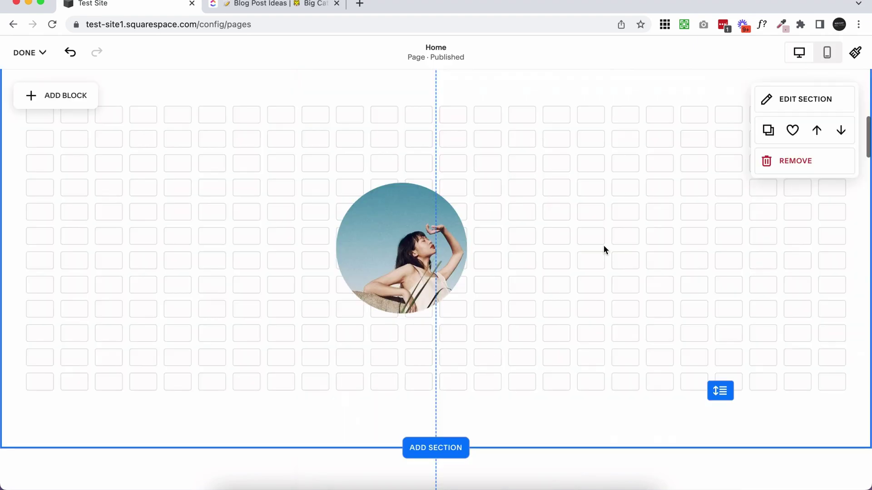
- Remove the circular photo section from the homepage
scroll(603, 248, "up", 3)
scroll(603, 247, "down", 2)
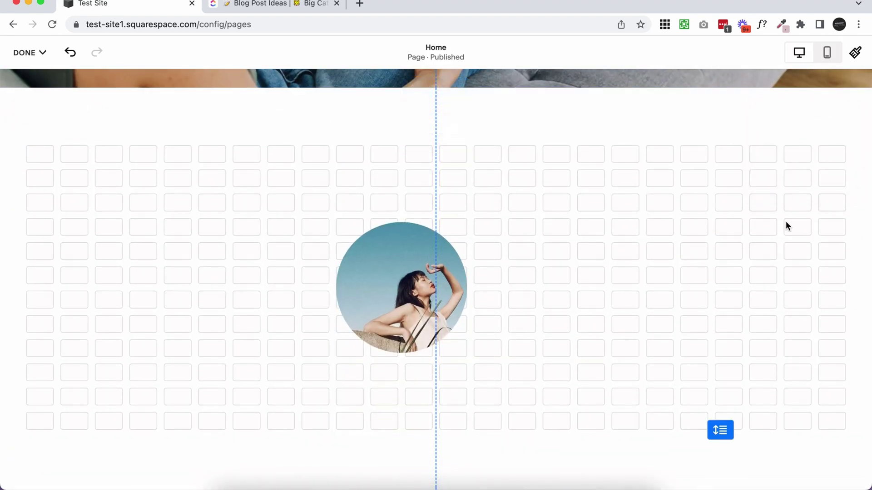
left_click(805, 181)
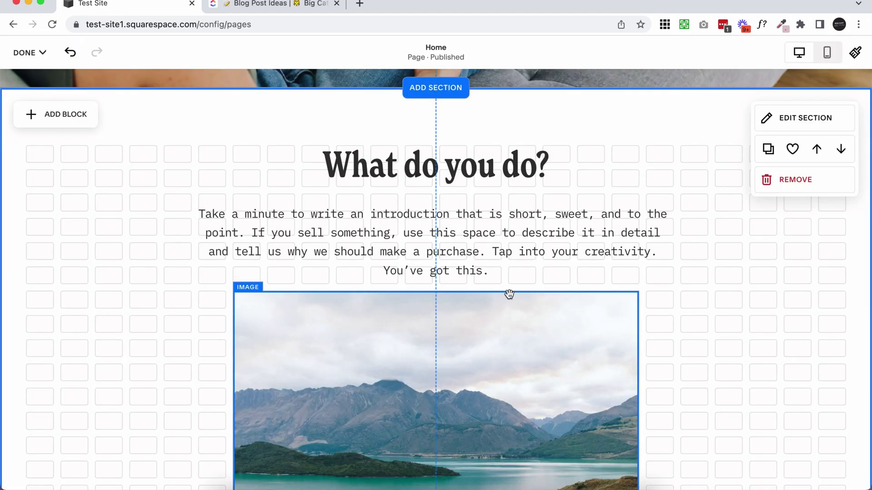
- Review the Colors tab of the Introduce your brand section settings, then close them
scroll(745, 245, "down", 10)
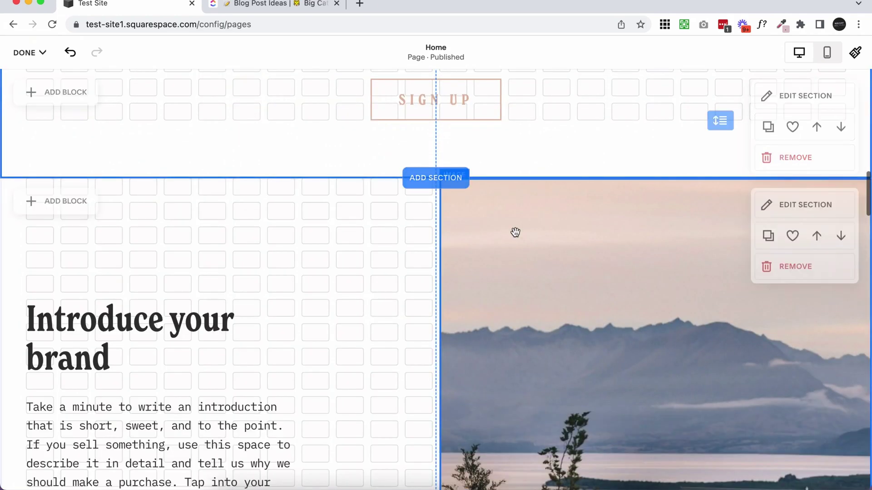
left_click(788, 215)
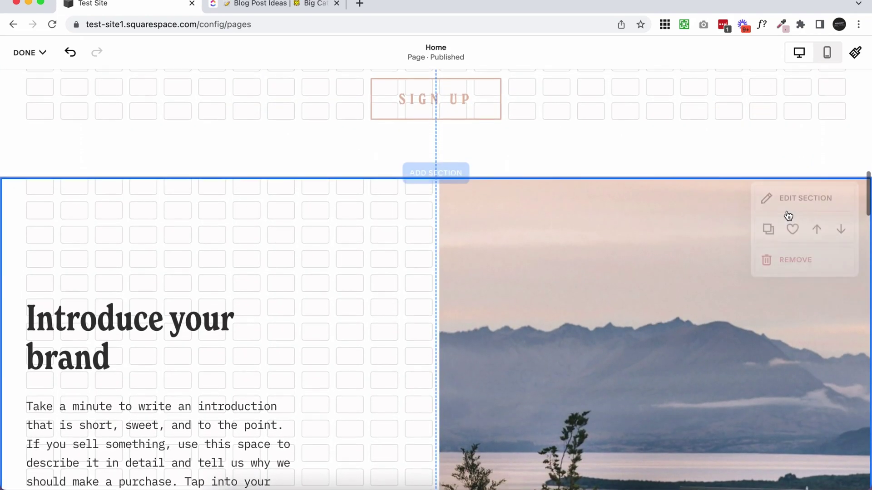
left_click(795, 202)
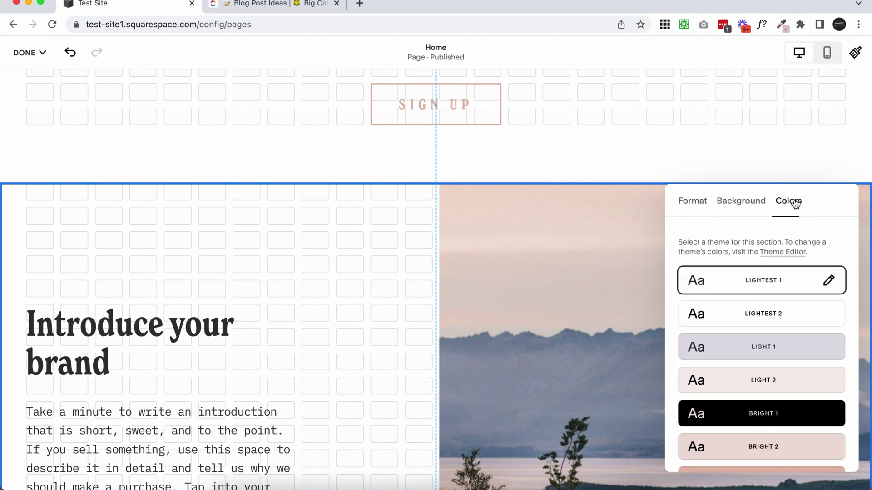
left_click(335, 227)
- Select the 'What do you do?' section to display its layout grid
scroll(335, 224, "down", 8)
scroll(322, 364, "up", 3)
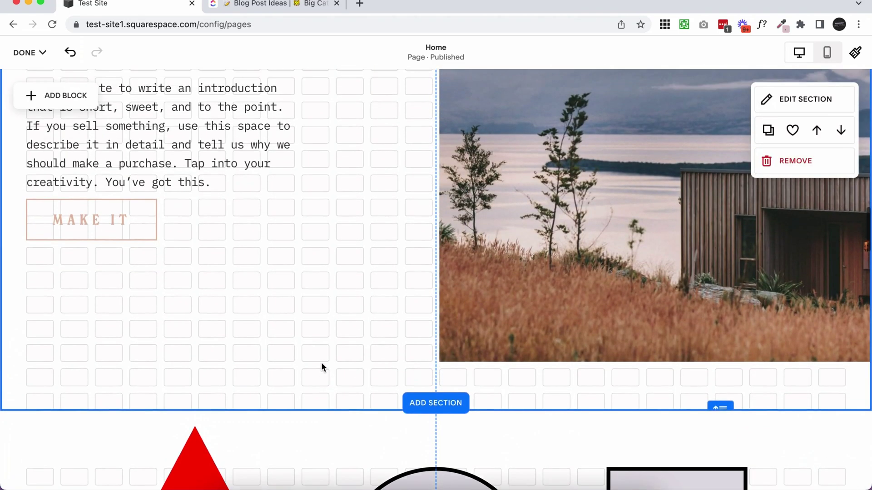
scroll(321, 363, "up", 5)
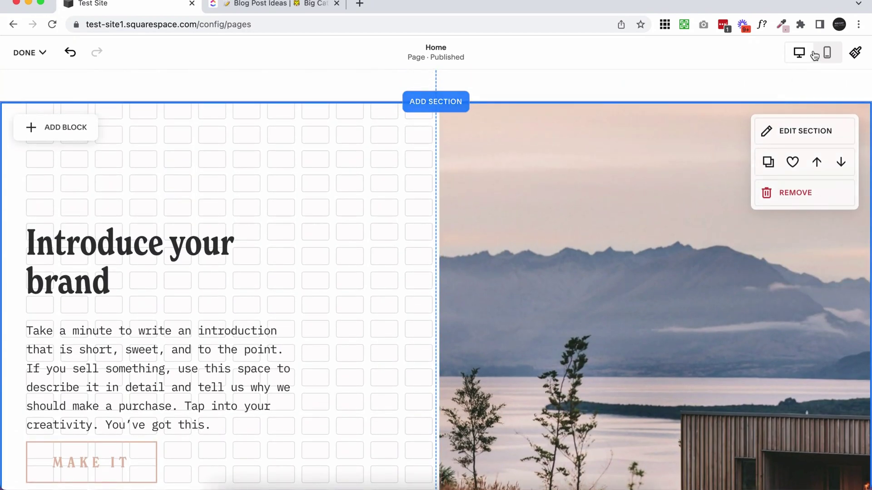
scroll(798, 86, "up", 10)
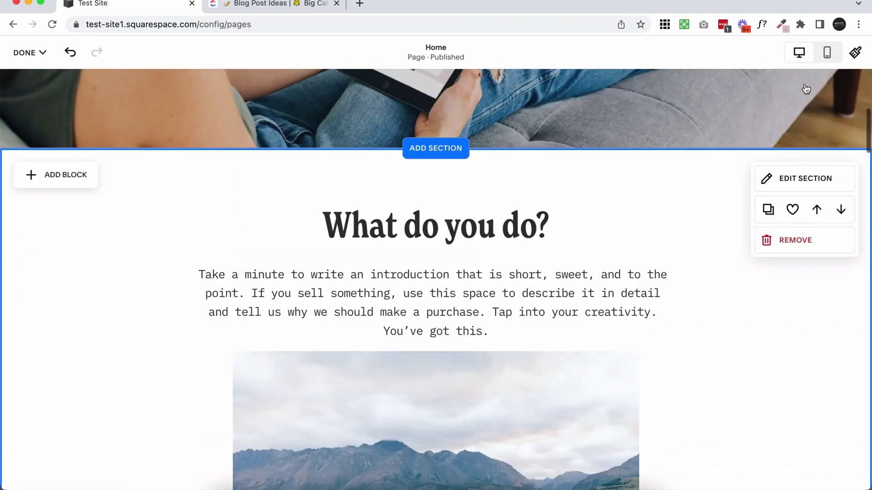
scroll(714, 265, "down", 15)
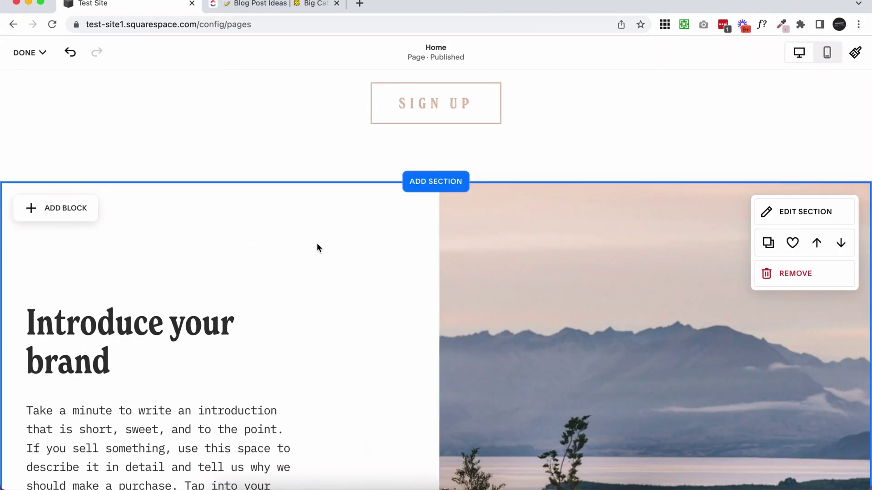
left_click(317, 244)
scroll(317, 243, "up", 2)
scroll(800, 275, "up", 10)
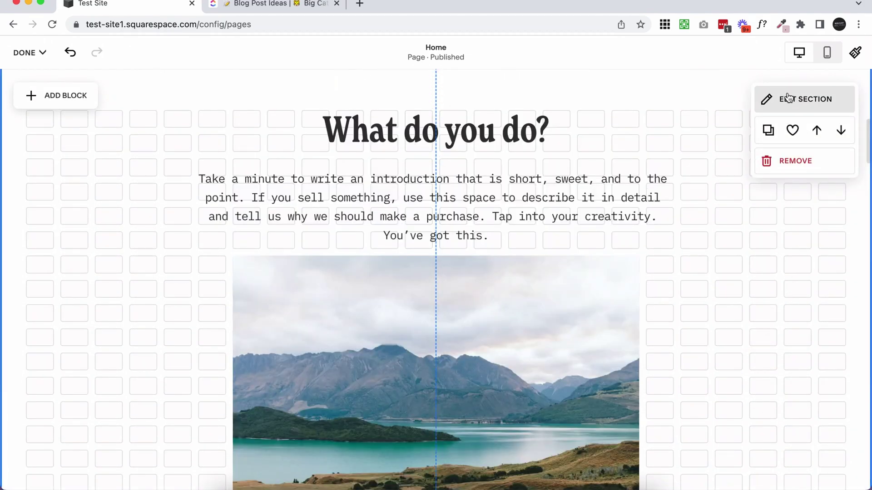
- Set the 'What do you do?' section height to S, keeping Fill Screen on, then view mobile
left_click(788, 98)
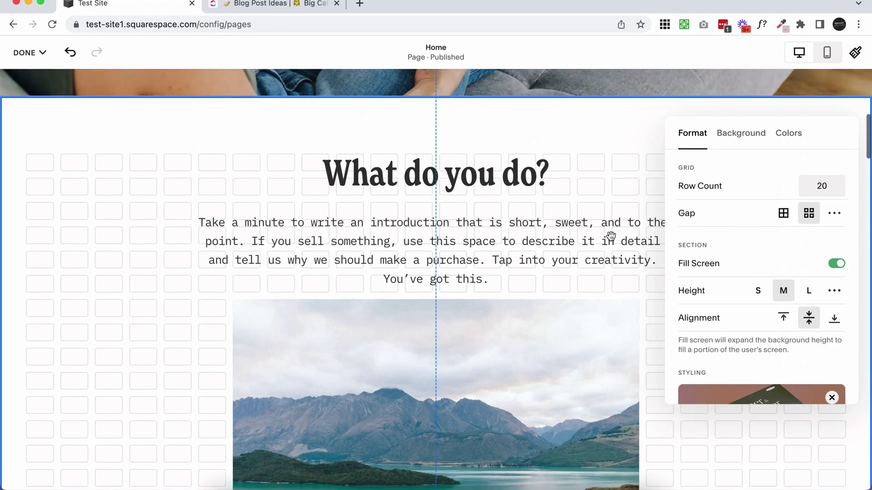
left_click(759, 291)
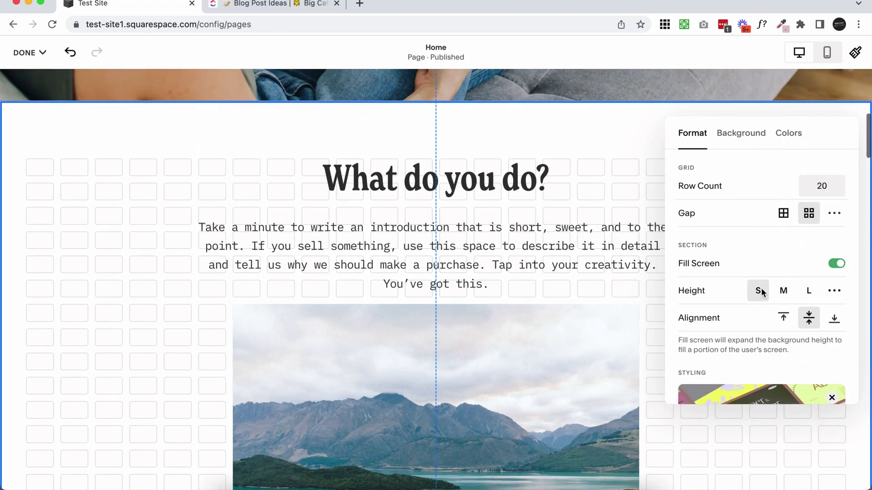
left_click(837, 263)
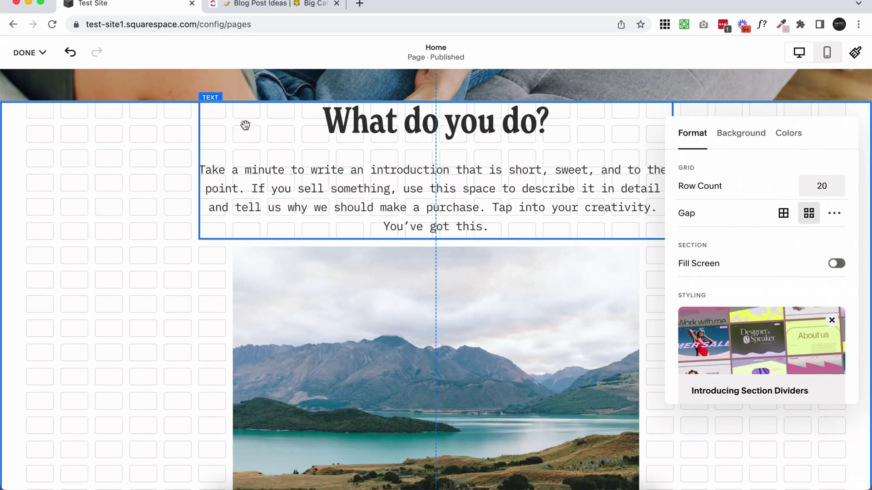
left_click(838, 264)
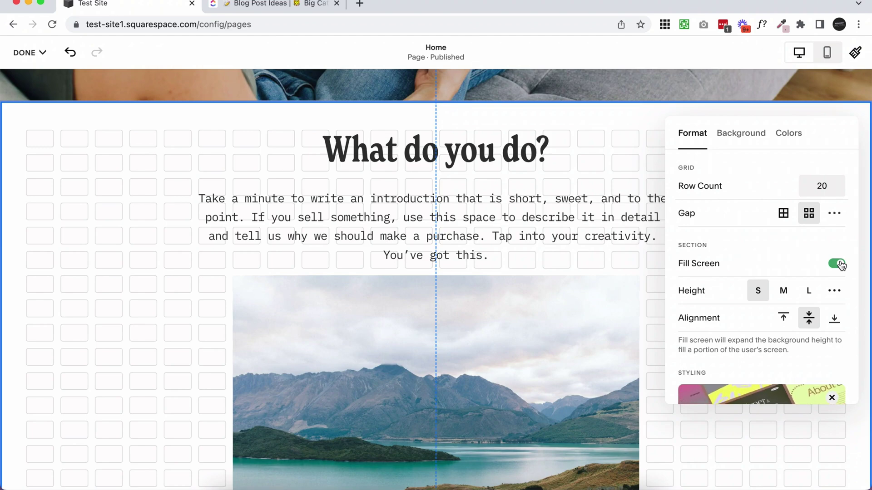
left_click(74, 263)
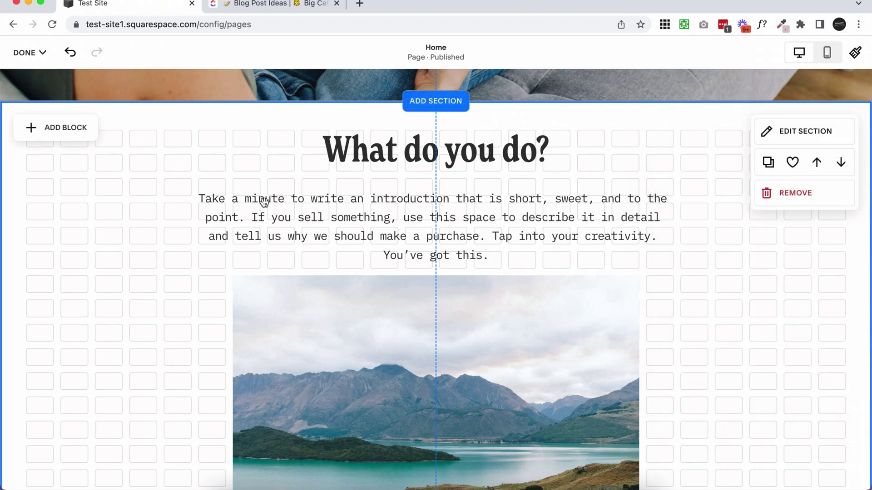
left_click(827, 54)
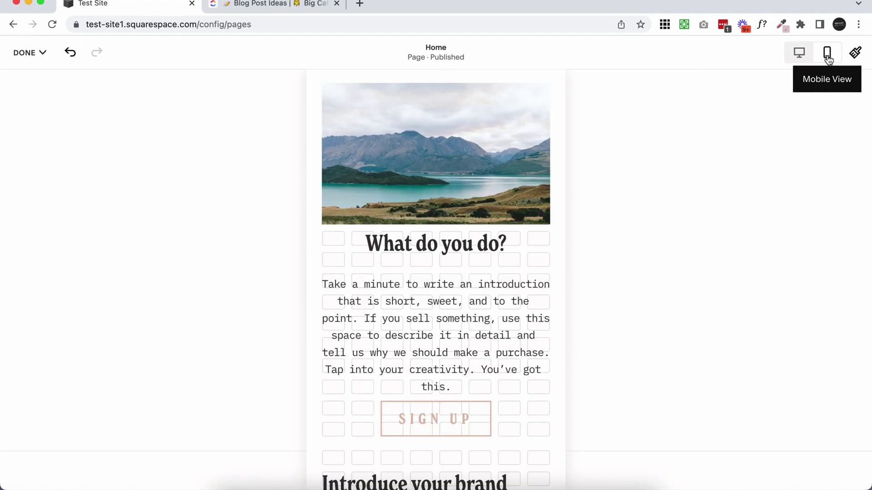
- Use the section up arrow to place Introduce your brand above 'What do you do?', then review
scroll(525, 328, "down", 10)
scroll(525, 328, "up", 3)
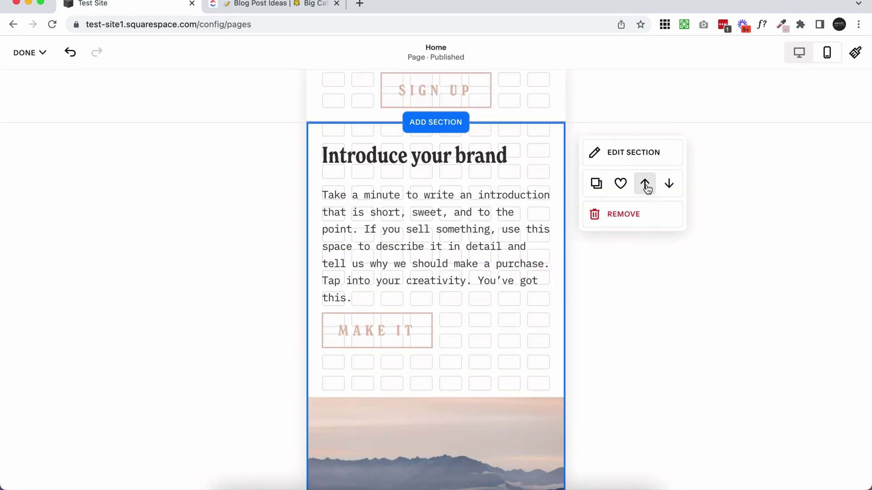
scroll(455, 275, "down", 5)
scroll(478, 286, "up", 7)
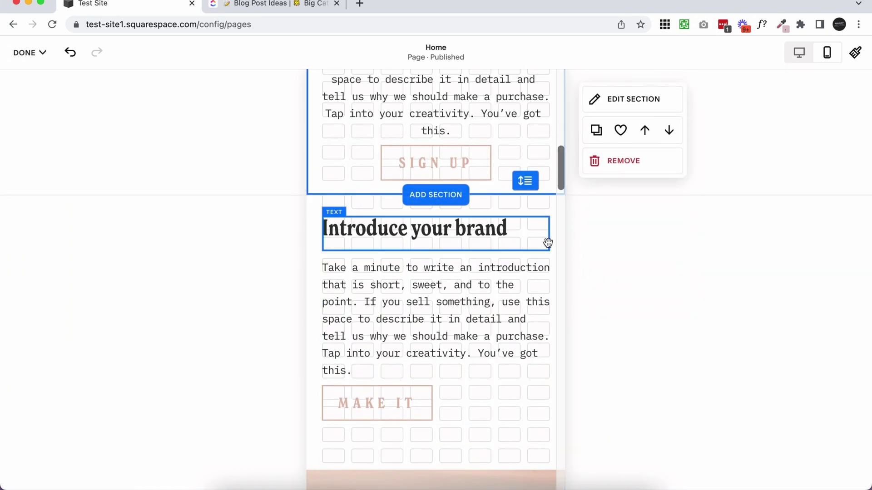
left_click(644, 257)
scroll(490, 323, "down", 2)
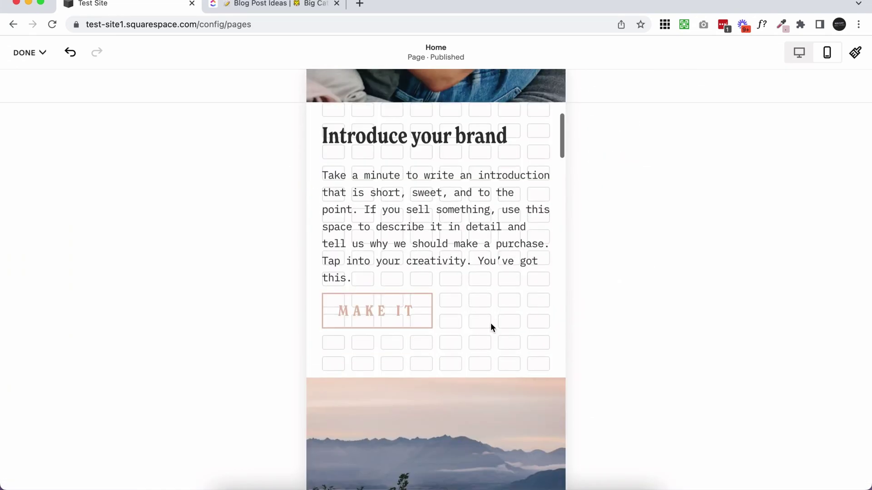
scroll(491, 322, "down", 4)
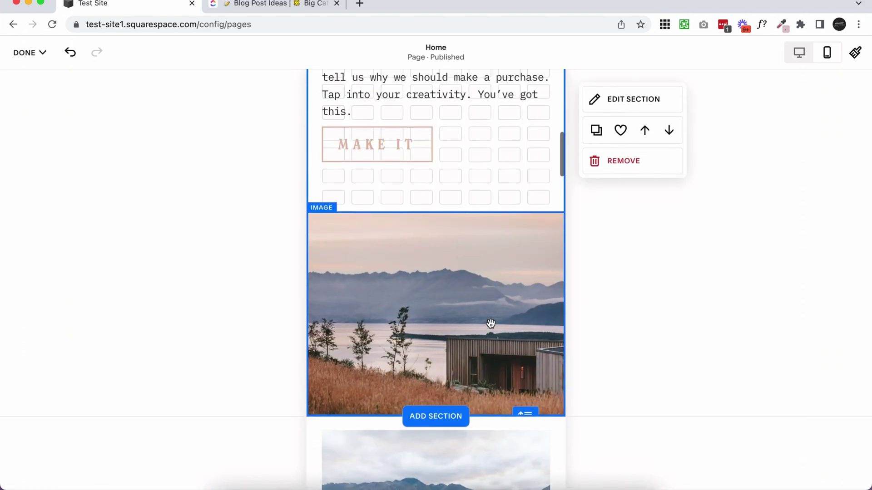
scroll(491, 323, "up", 3)
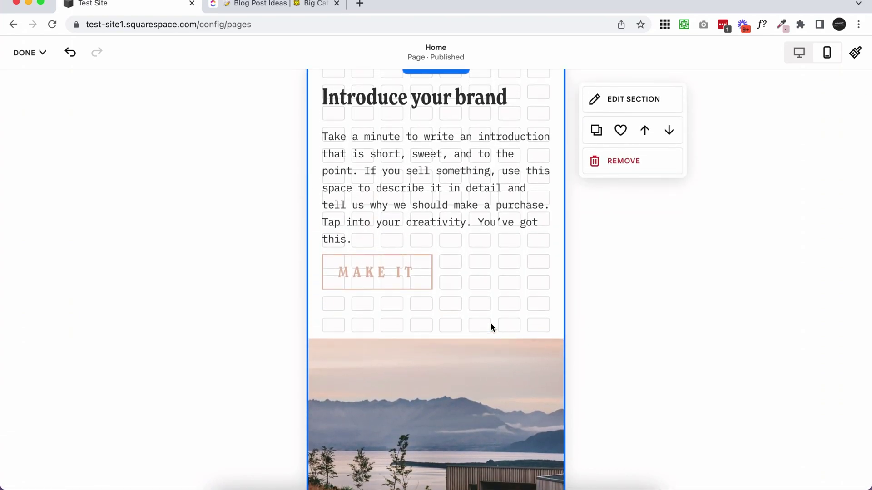
scroll(490, 323, "down", 9)
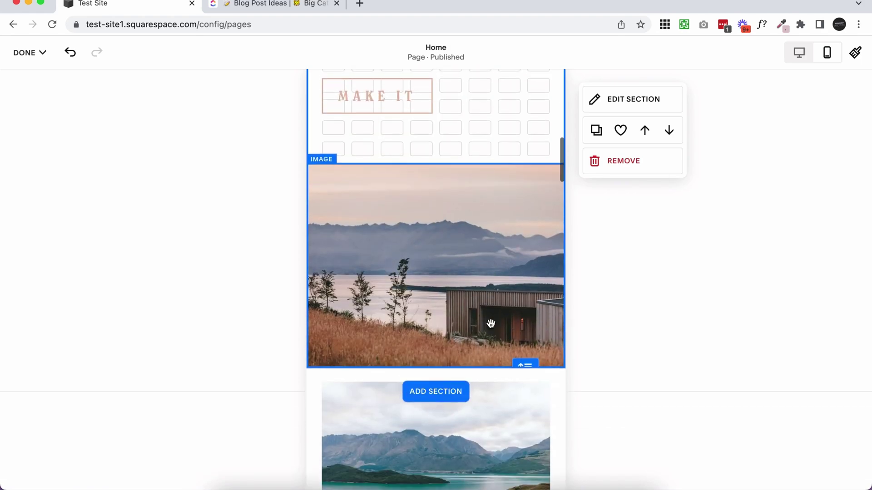
scroll(490, 323, "up", 1)
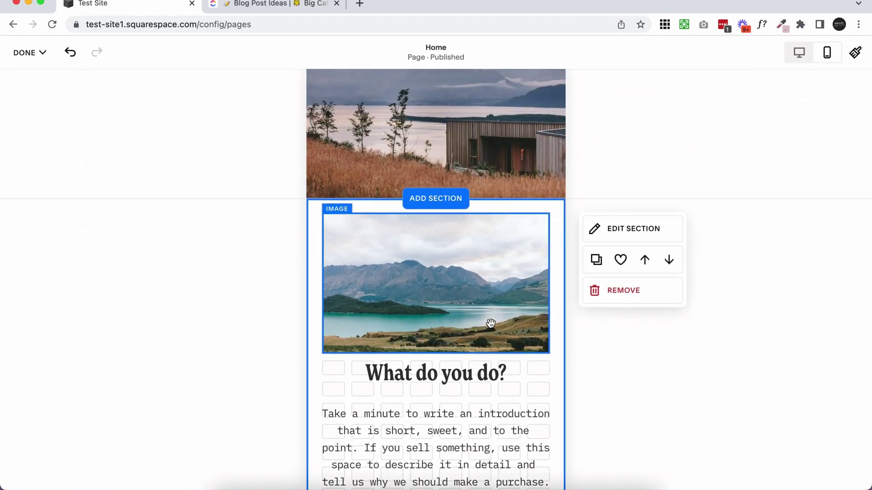
scroll(464, 334, "down", 3)
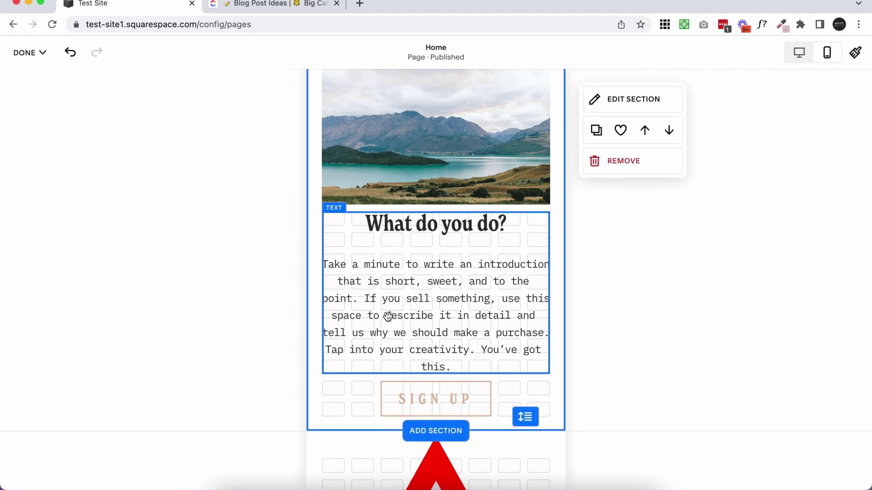
scroll(387, 315, "down", 3)
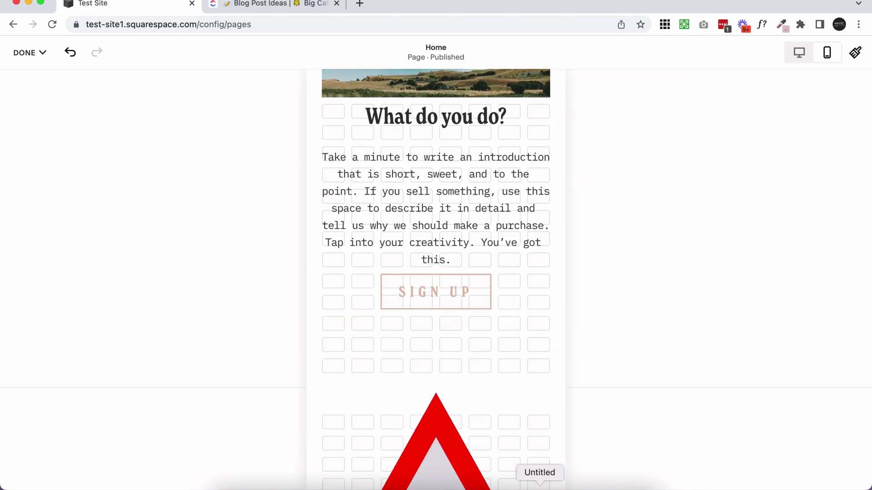
scroll(499, 315, "down", 1)
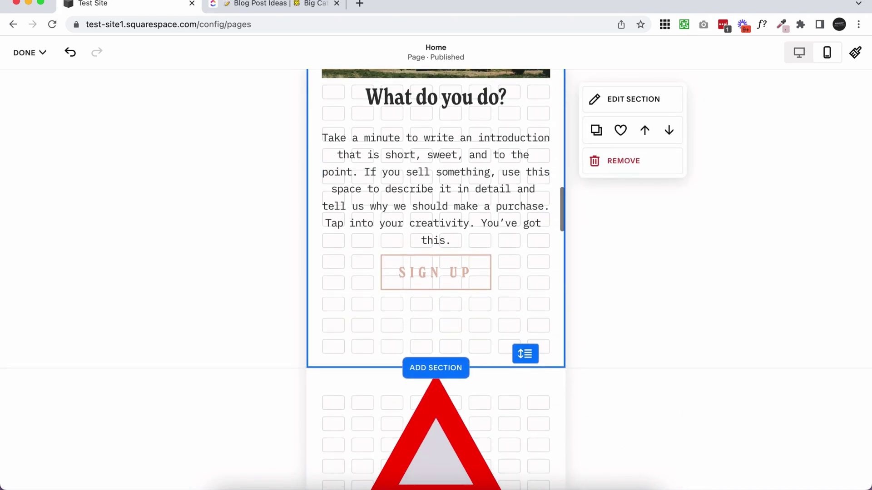
scroll(521, 329, "down", 3)
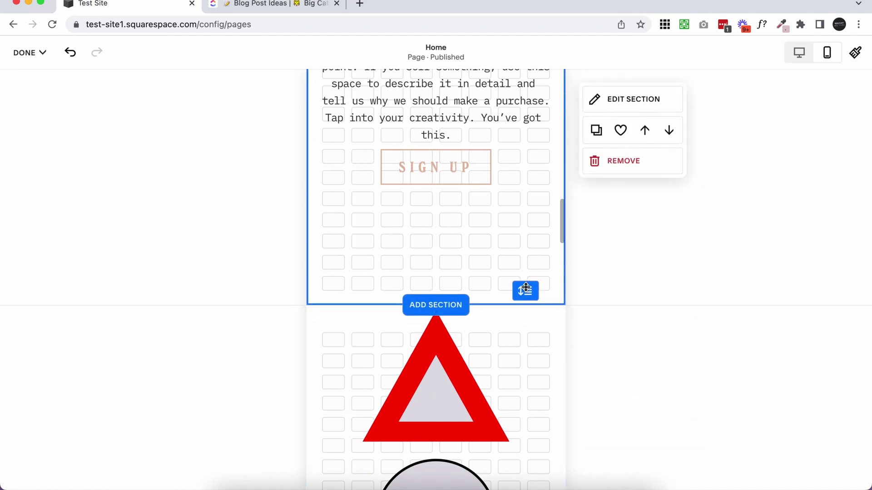
- Shorten the lake image and drag the text and SIGN UP button up beneath it
left_click_drag(525, 287, 527, 345)
scroll(480, 274, "up", 10)
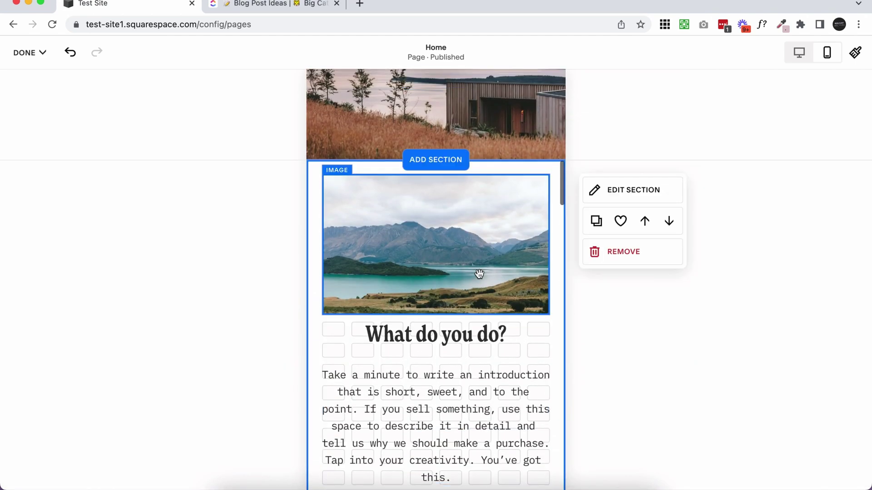
left_click(434, 271)
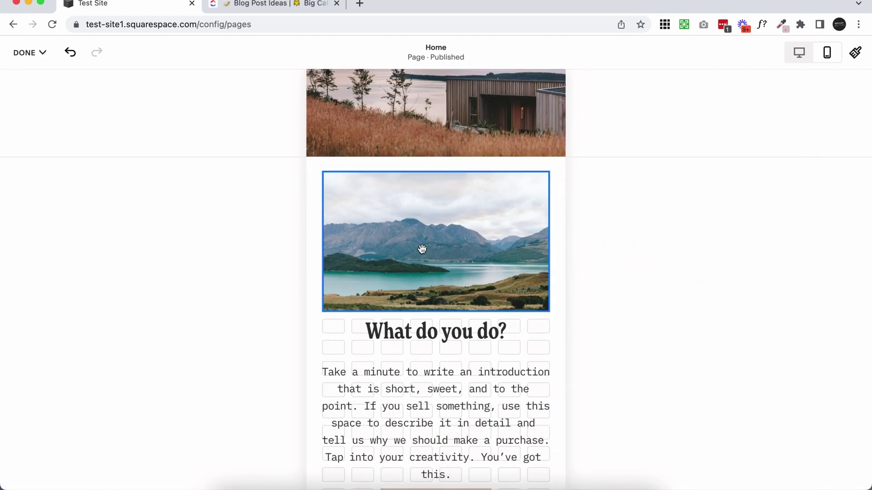
left_click_drag(442, 310, 443, 262)
left_click_drag(464, 361, 555, 384)
scroll(552, 383, "down", 3)
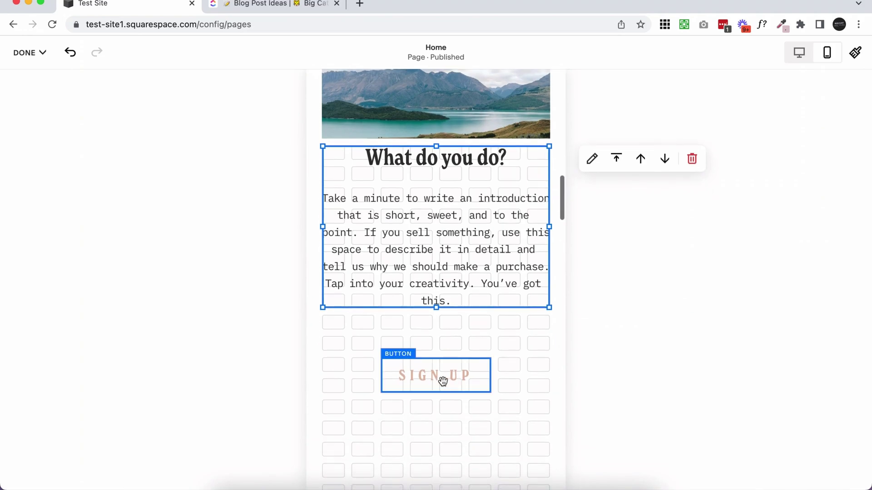
left_click_drag(441, 379, 444, 331)
- Drag the section's bottom edge to try a shorter height, then restore it
scroll(499, 395, "down", 2)
scroll(503, 396, "down", 1)
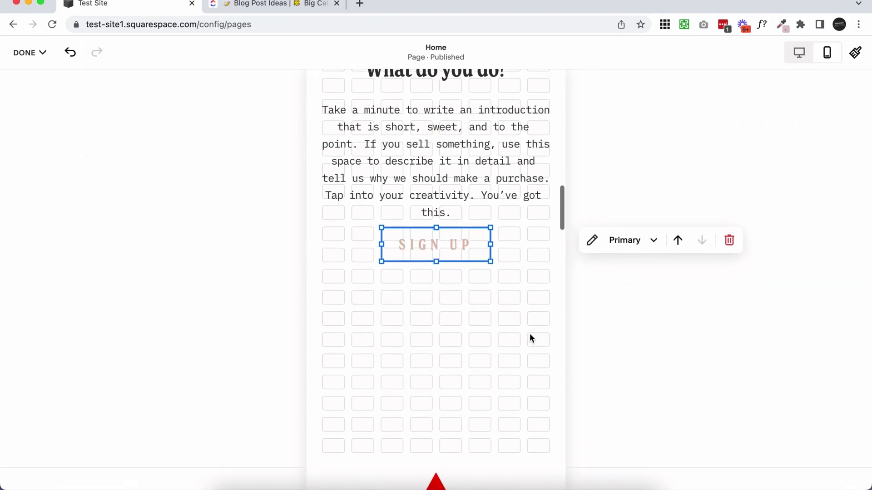
left_click(490, 395)
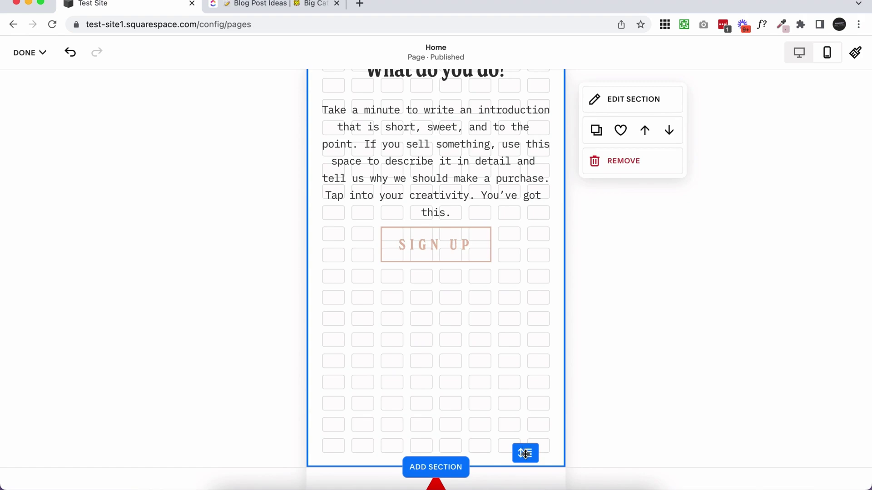
left_click_drag(531, 450, 538, 432)
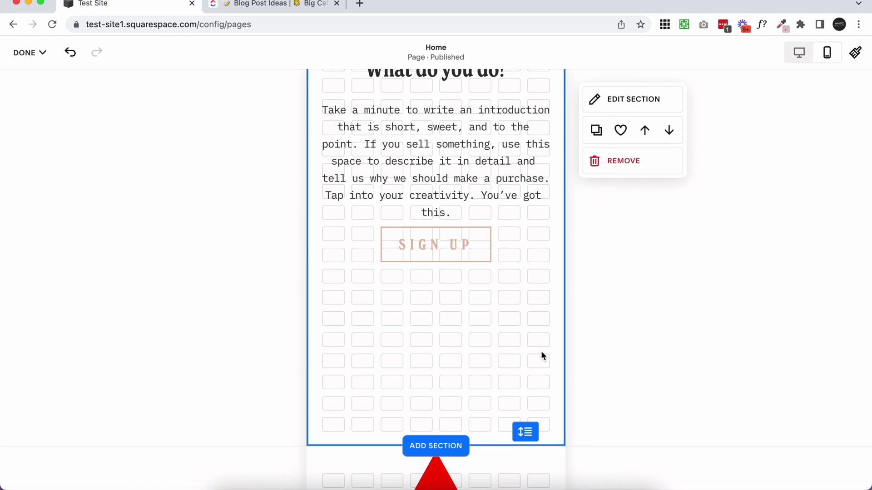
left_click_drag(528, 394, 522, 433)
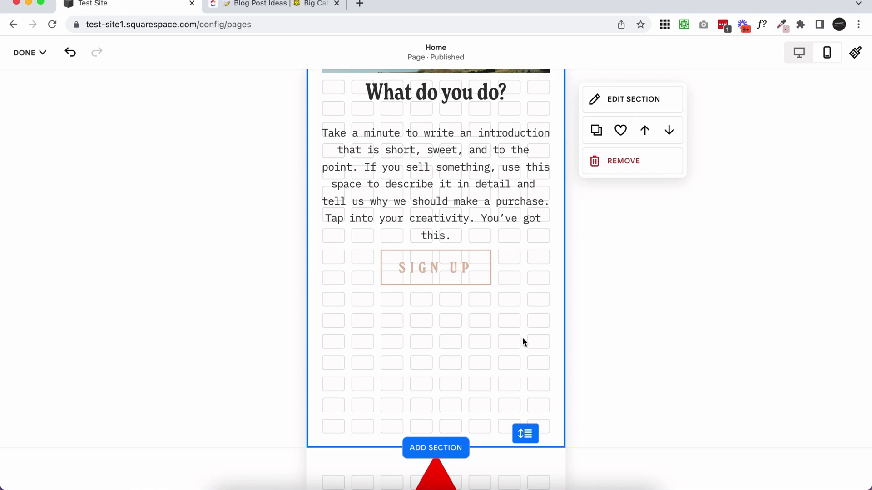
- Set the section's Format Row Count to 21 after trying 20 and 15
left_click(648, 104)
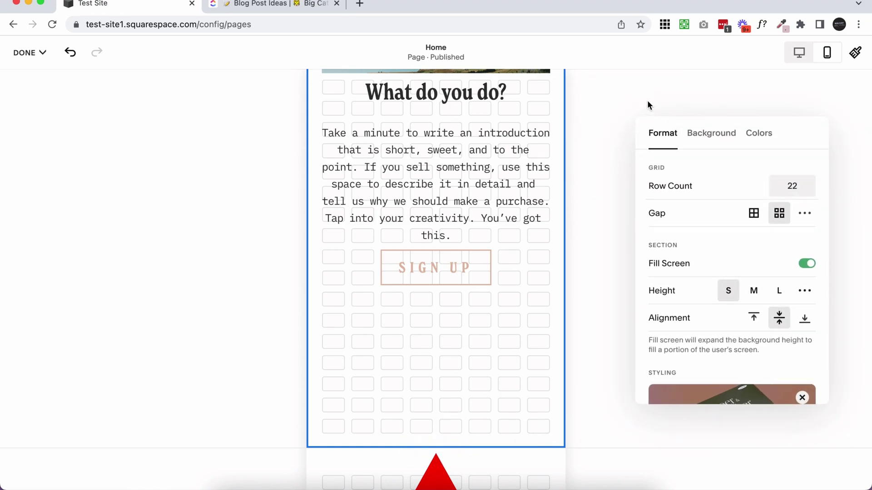
left_click(690, 187)
left_click(789, 190)
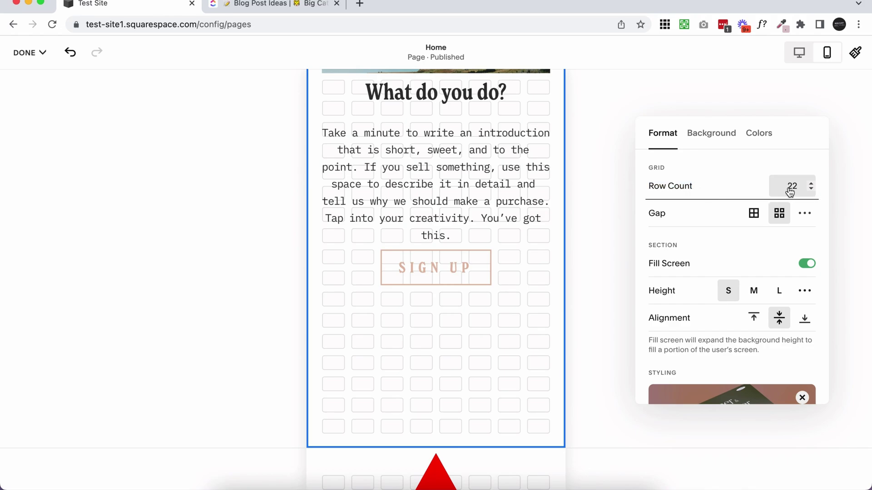
key("BackSpace")
type("0")
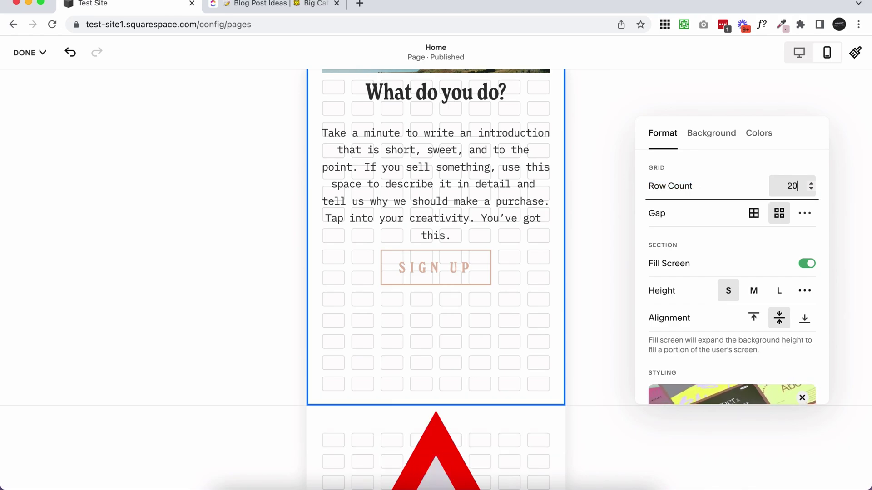
key("BackSpace")
key("BackSpace")
type("15")
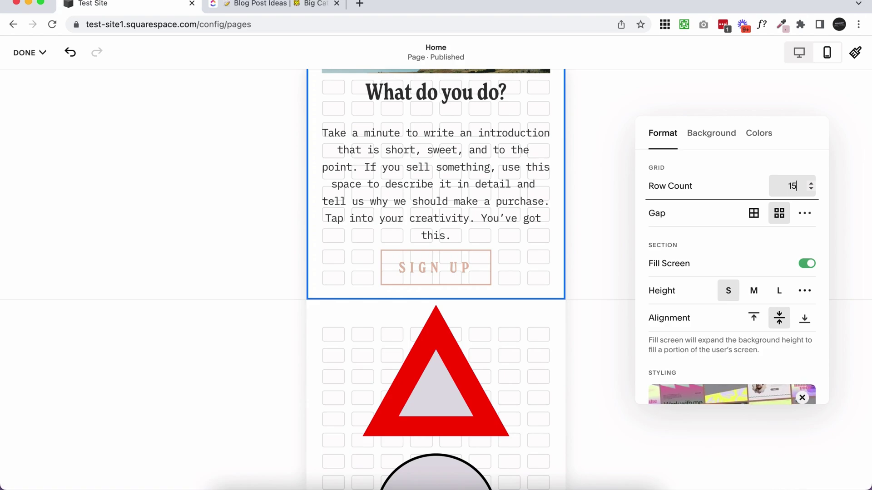
key("Up")
key("Up")
key("Up")
key("Up")
key("Up")
key("Up")
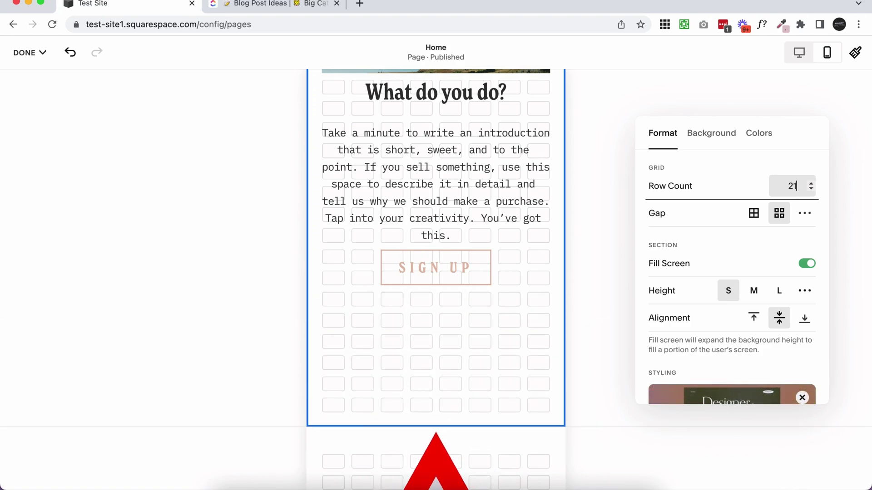
key("Down")
key("Down")
key("Down")
key("Down")
key("Down")
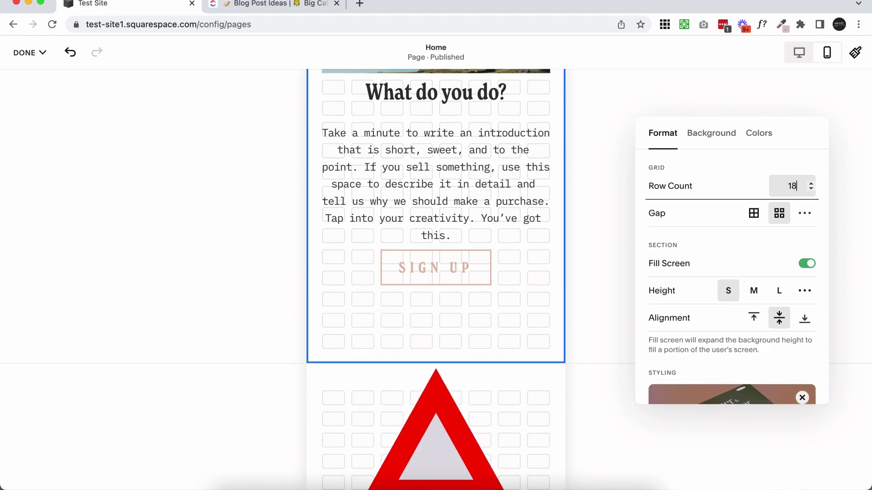
key("BackSpace")
key("BackSpace")
type("21")
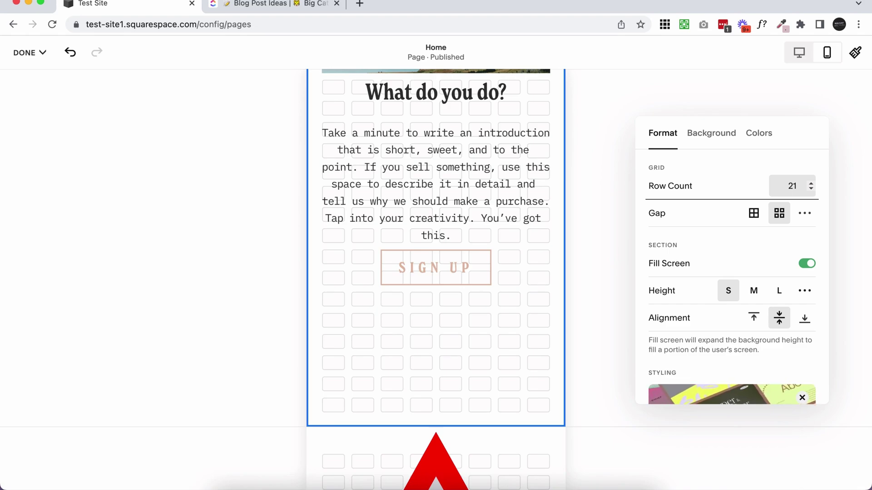
- Close and reopen the 'What do you do?' section's Format settings
left_click(508, 342)
left_click(667, 97)
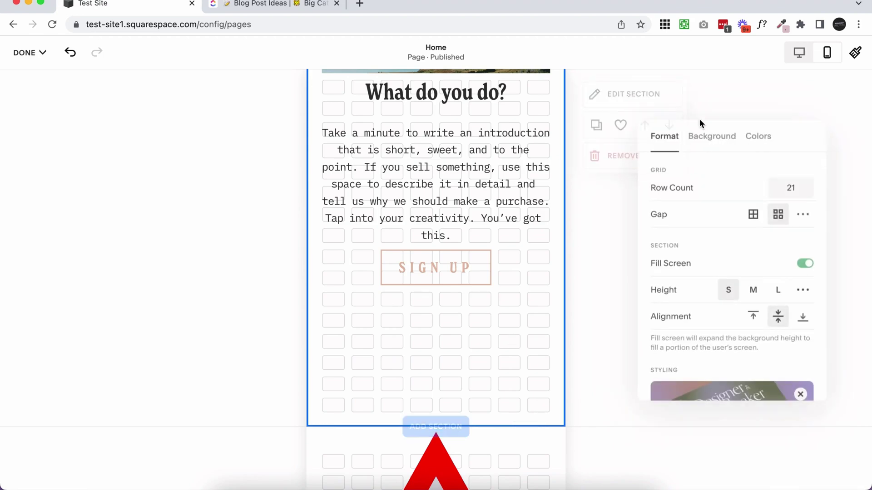